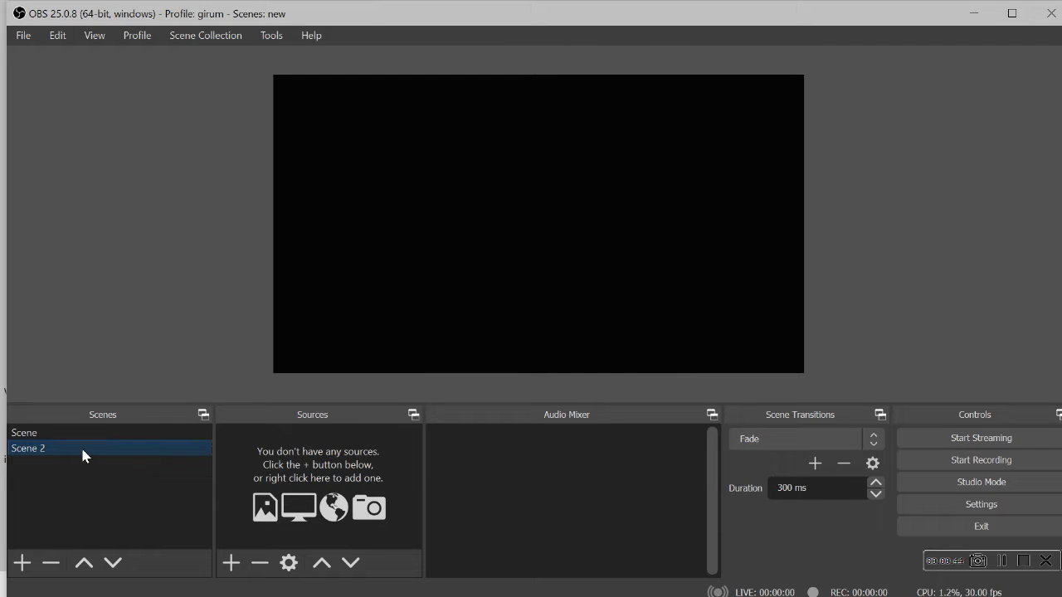
Add a new Audio Input Capture source to Scene 2, keeping the Default device
{"action": "right_click", "coordinate": [318, 442]}
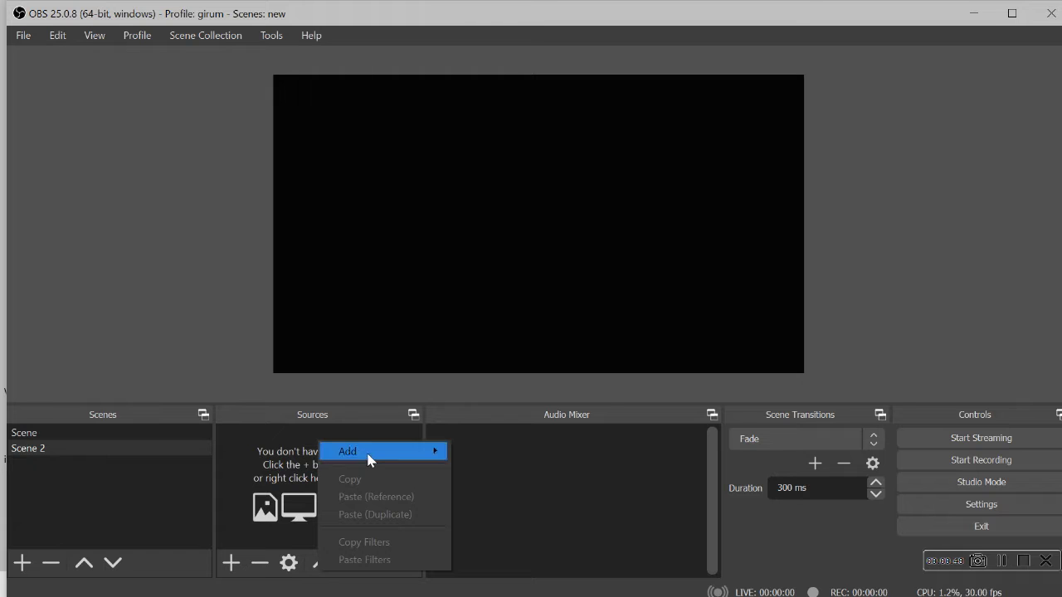
{"action": "mouse_move", "coordinate": [369, 459]}
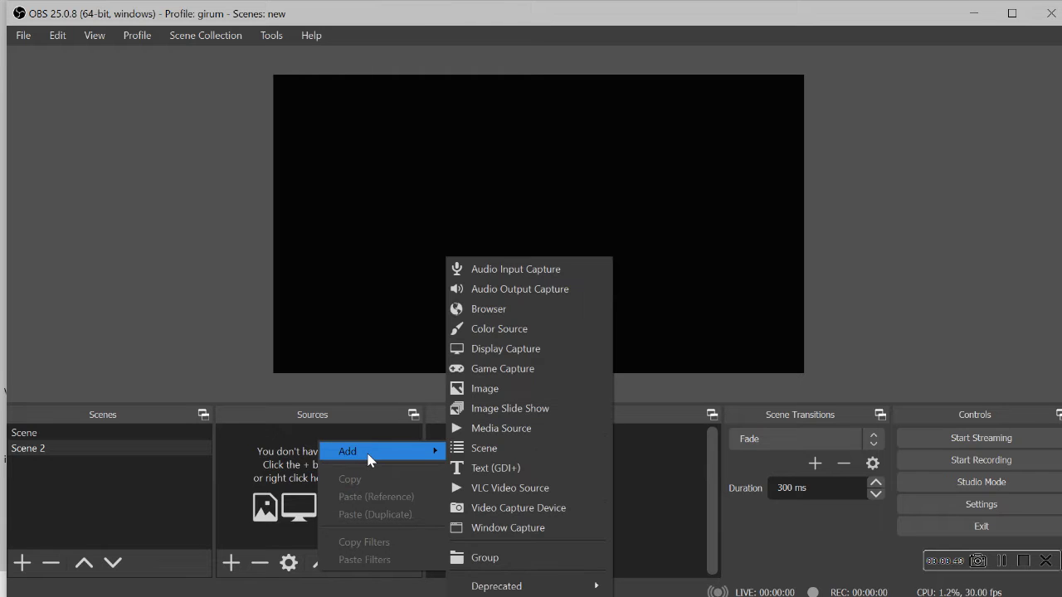
{"action": "left_click", "coordinate": [578, 270]}
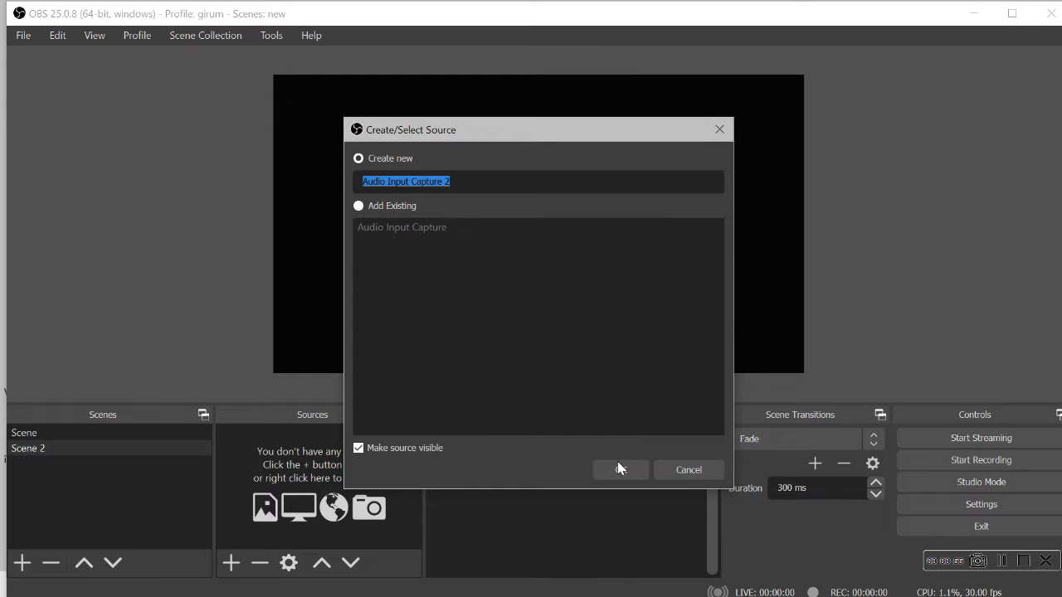
{"action": "left_click", "coordinate": [618, 469]}
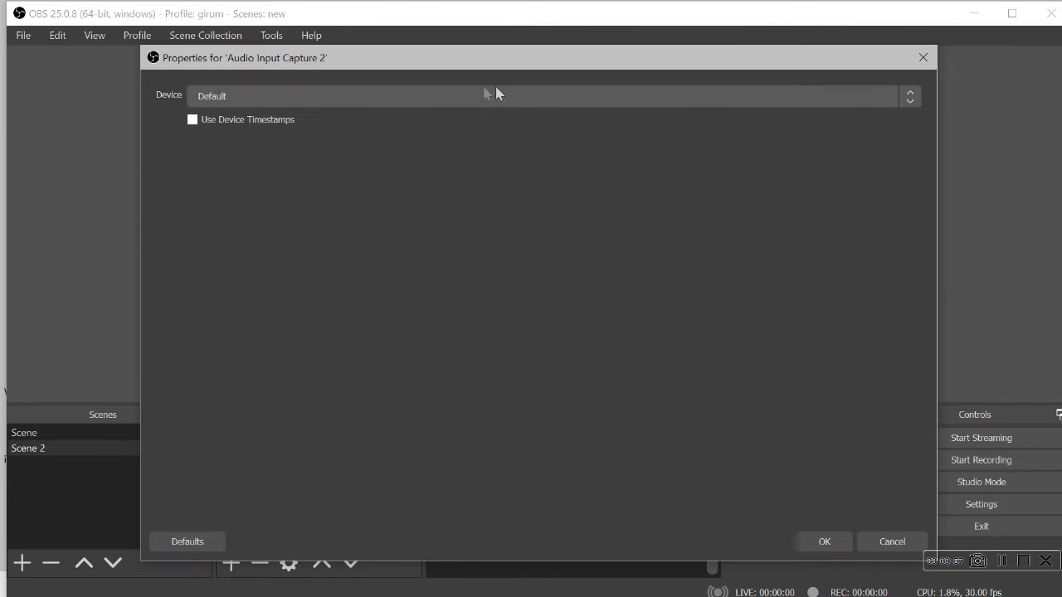
{"action": "left_click", "coordinate": [516, 96]}
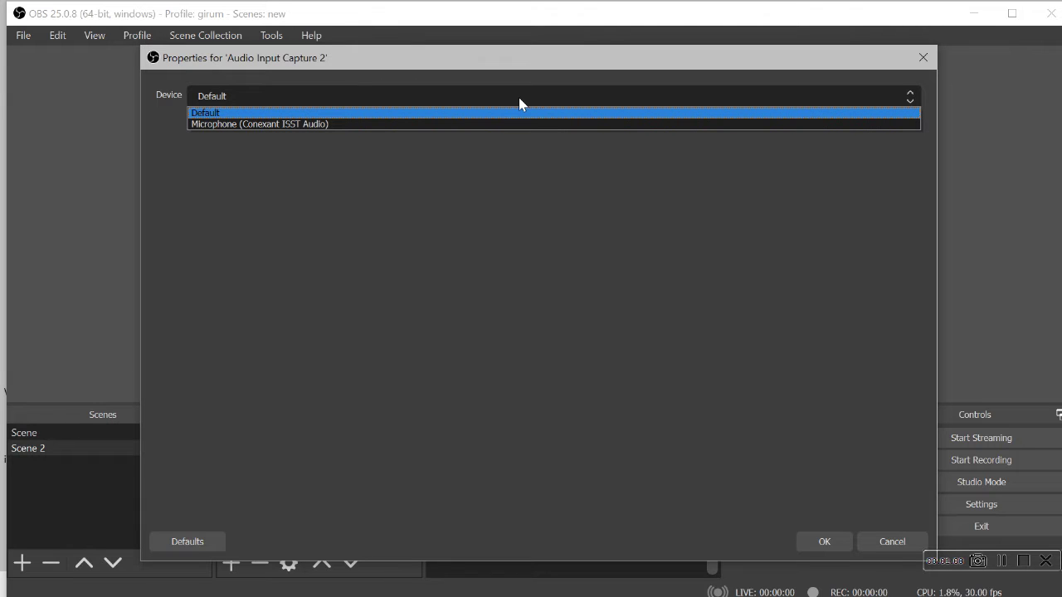
{"action": "left_click", "coordinate": [358, 99]}
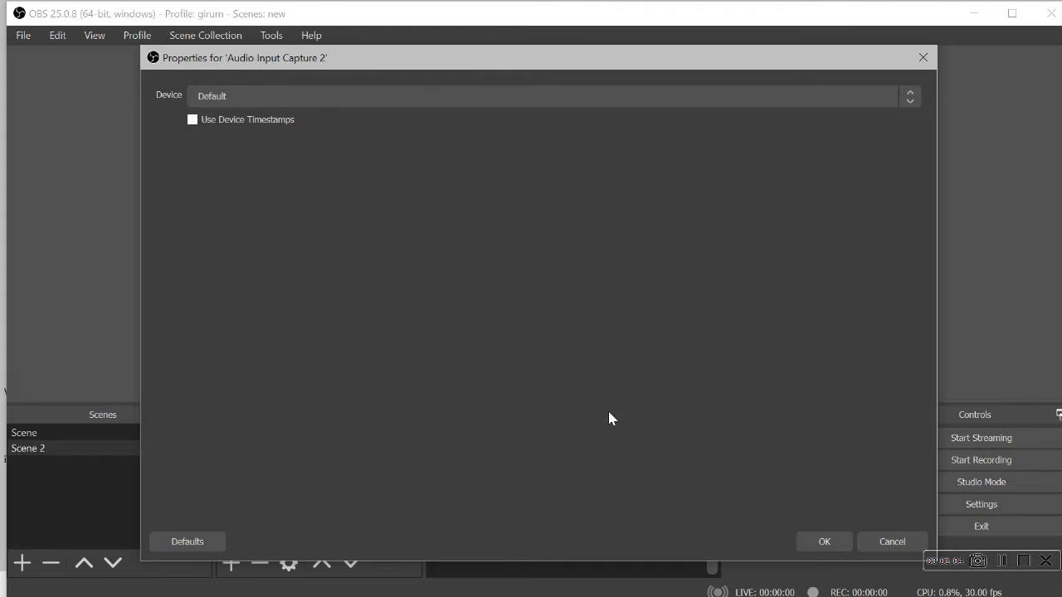
{"action": "left_click", "coordinate": [823, 542]}
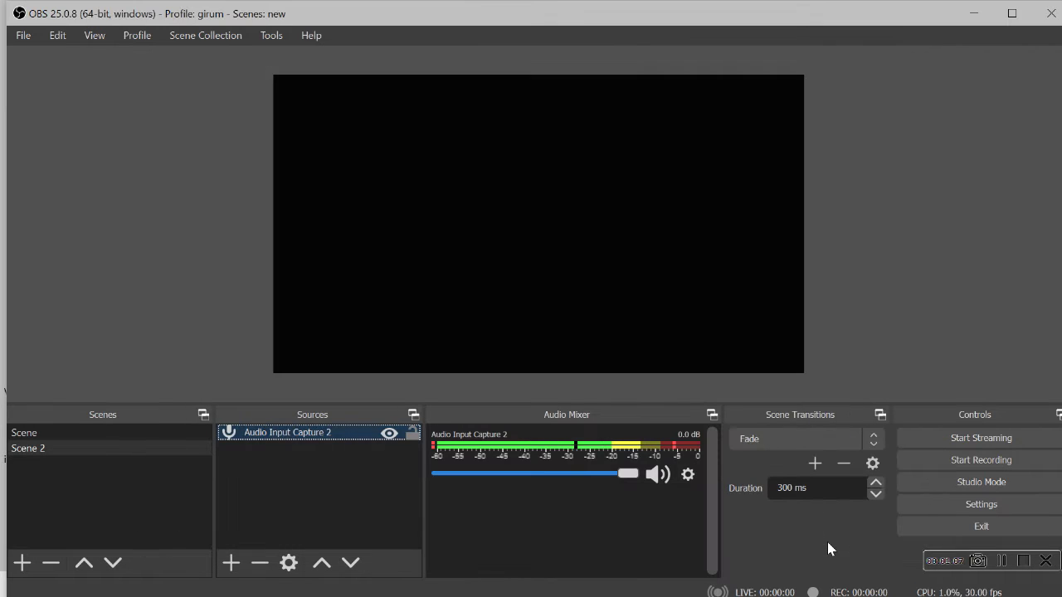
Add a new Audio Output Capture source to Scene 2 with the Default device and device timestamps enabled
{"action": "right_click", "coordinate": [317, 461]}
{"action": "mouse_move", "coordinate": [371, 473]}
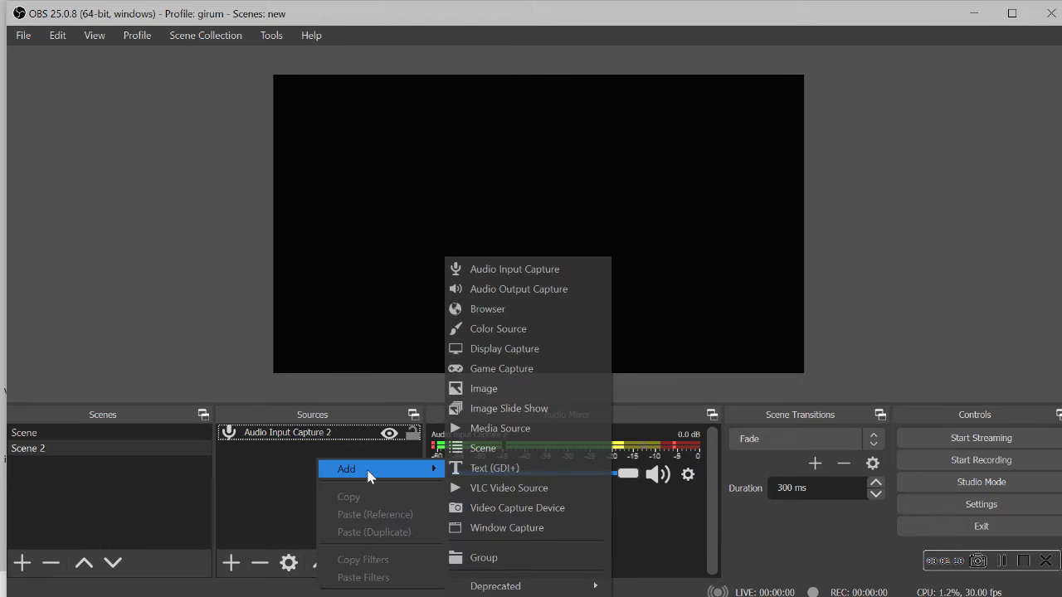
{"action": "left_click", "coordinate": [551, 292]}
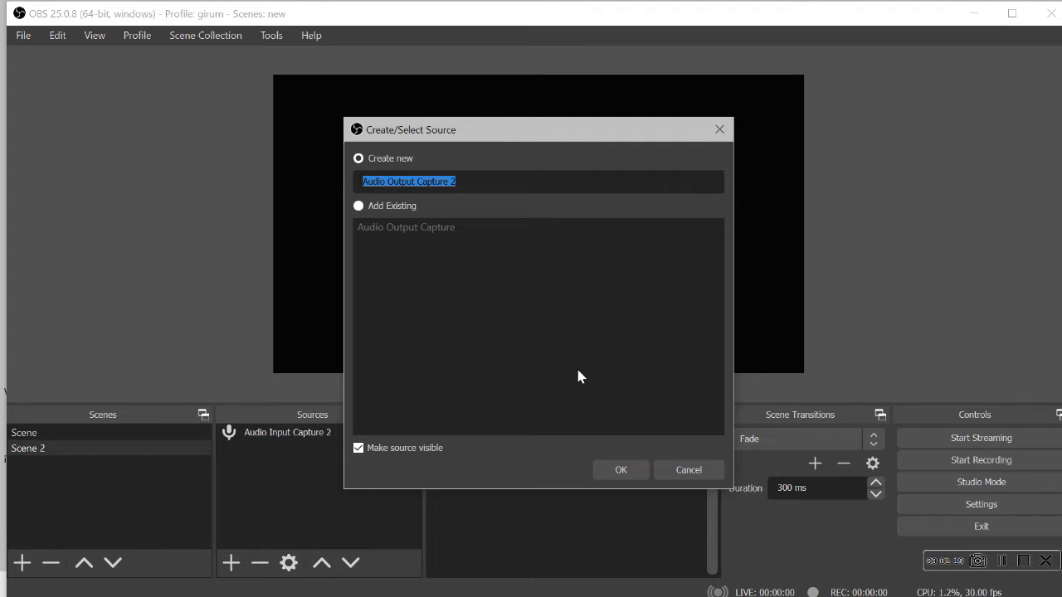
{"action": "left_click", "coordinate": [617, 470]}
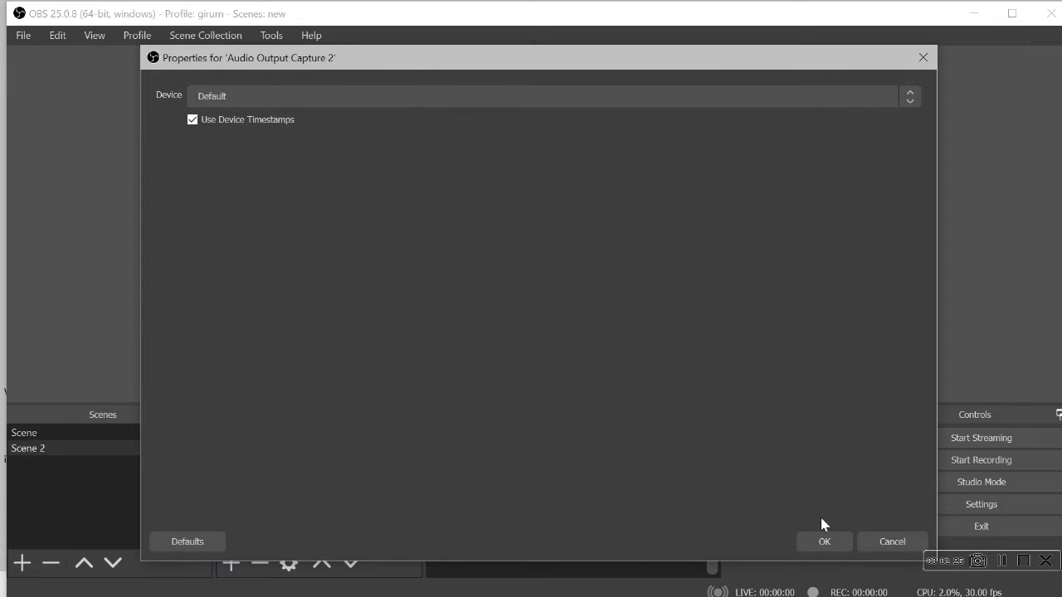
{"action": "left_click", "coordinate": [825, 542]}
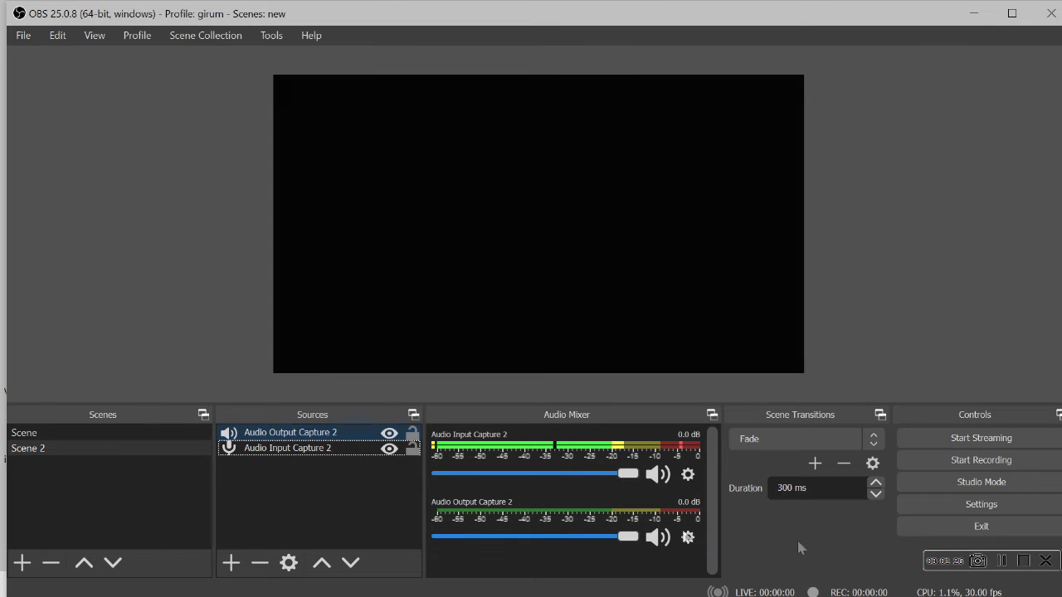
Add a new Display Capture source for Display 1: 1920x1080 with cursor capture, and scale it to fit the whole canvas
{"action": "right_click", "coordinate": [281, 475]}
{"action": "mouse_move", "coordinate": [388, 368]}
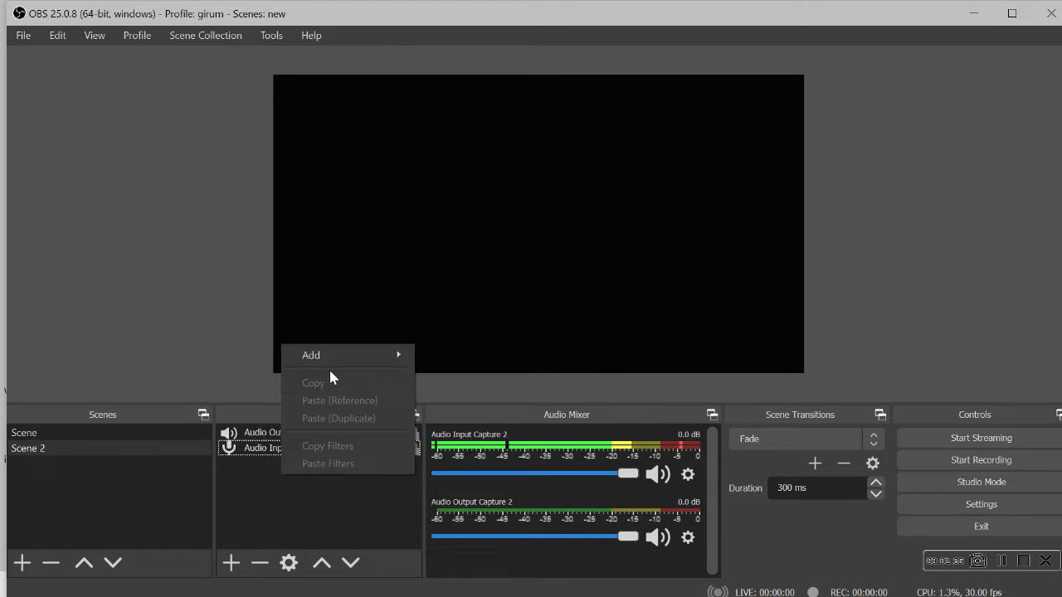
{"action": "mouse_move", "coordinate": [342, 357]}
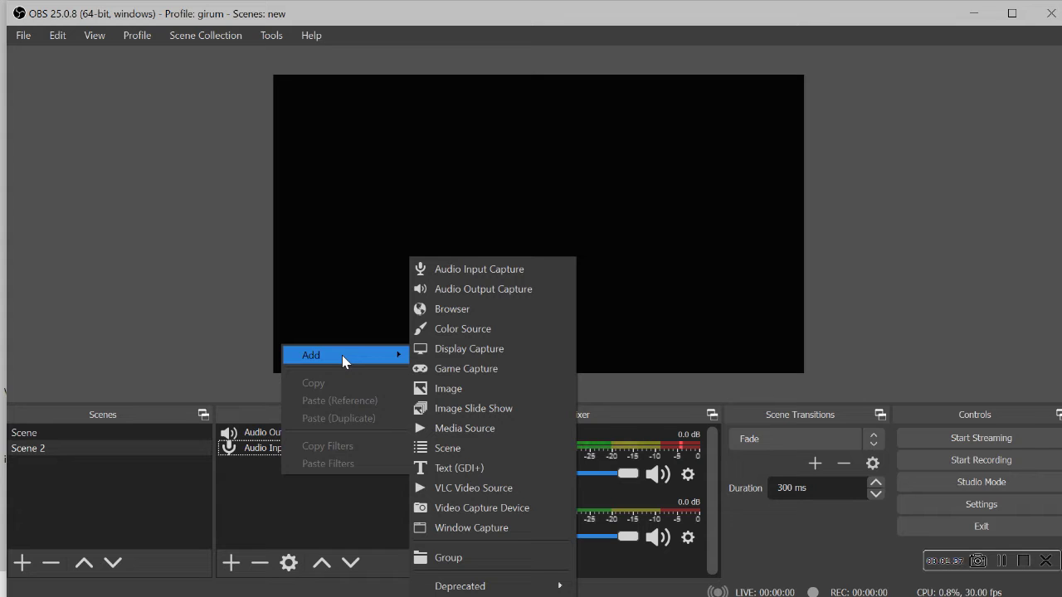
{"action": "left_click", "coordinate": [448, 348]}
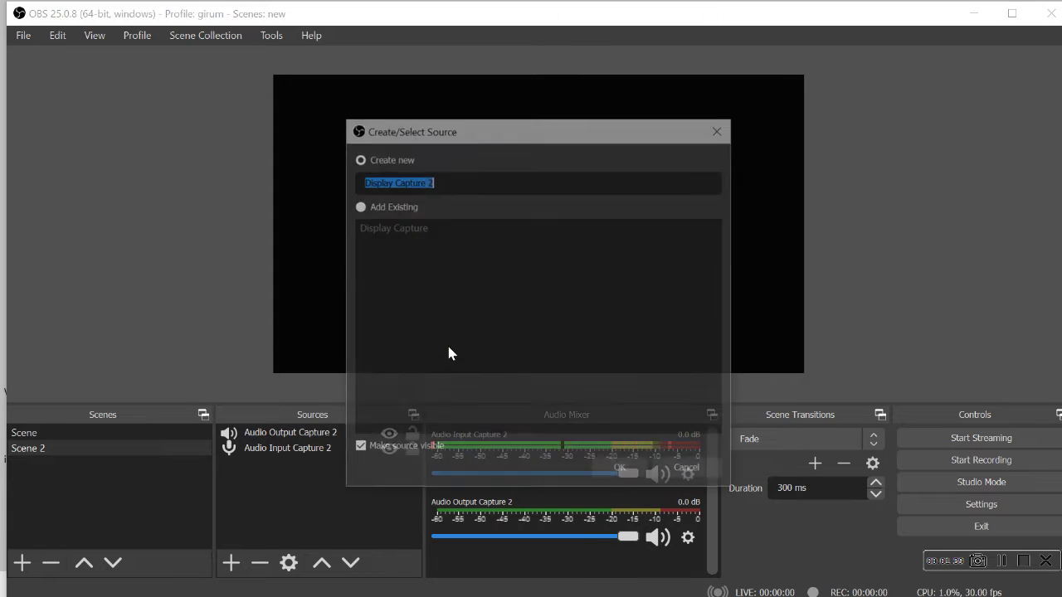
{"action": "left_click", "coordinate": [618, 471]}
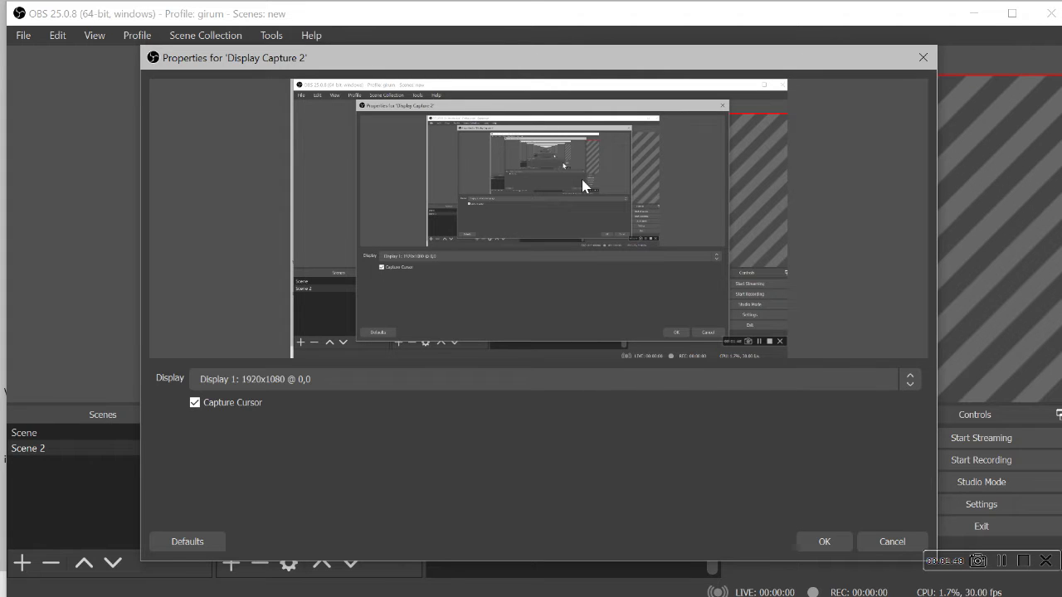
{"action": "left_click", "coordinate": [651, 378]}
{"action": "left_click", "coordinate": [651, 378]}
{"action": "left_click", "coordinate": [651, 378]}
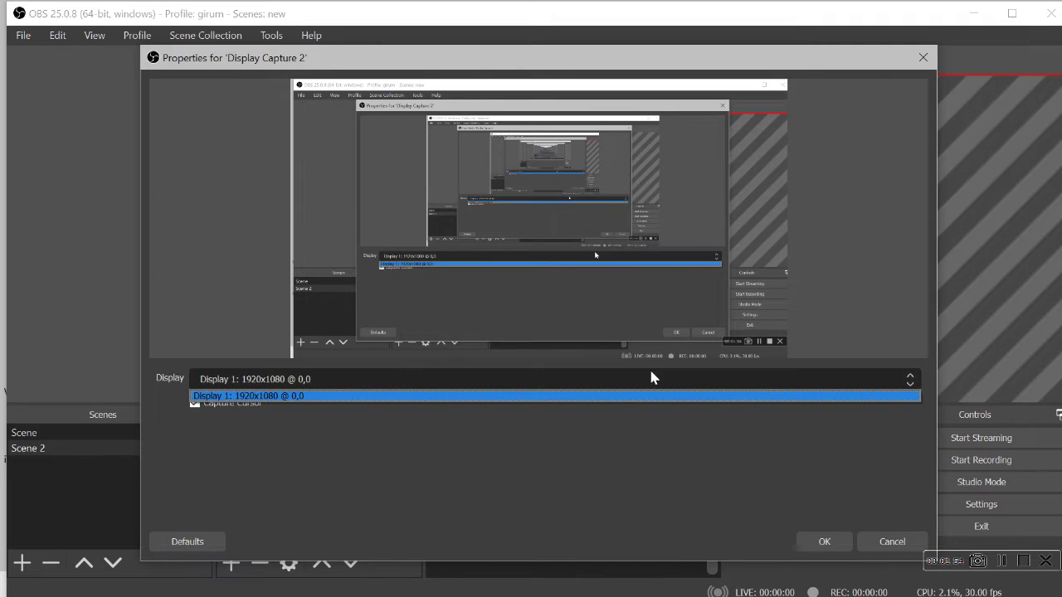
{"action": "left_click", "coordinate": [651, 378]}
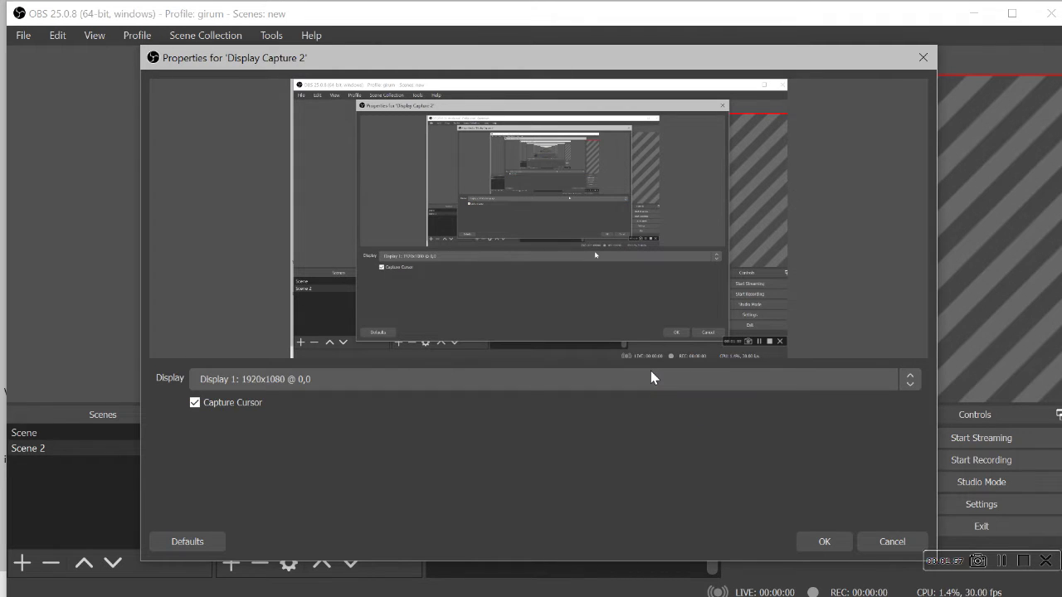
{"action": "left_click", "coordinate": [824, 543]}
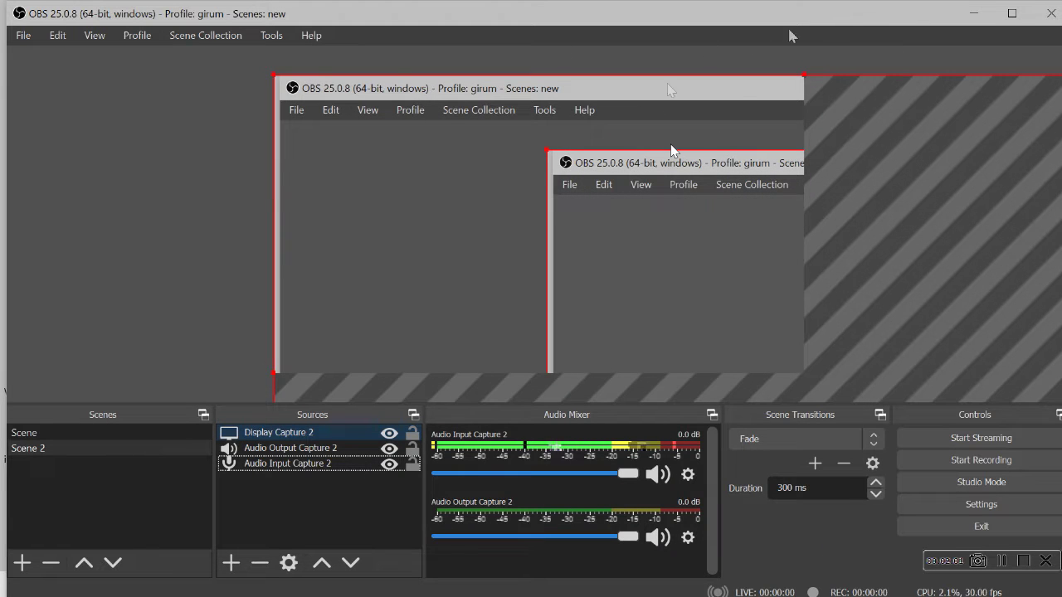
{"action": "left_click_drag", "start_coordinate": [273, 75], "coordinate": [342, 114]}
{"action": "left_click_drag", "start_coordinate": [887, 254], "coordinate": [806, 256]}
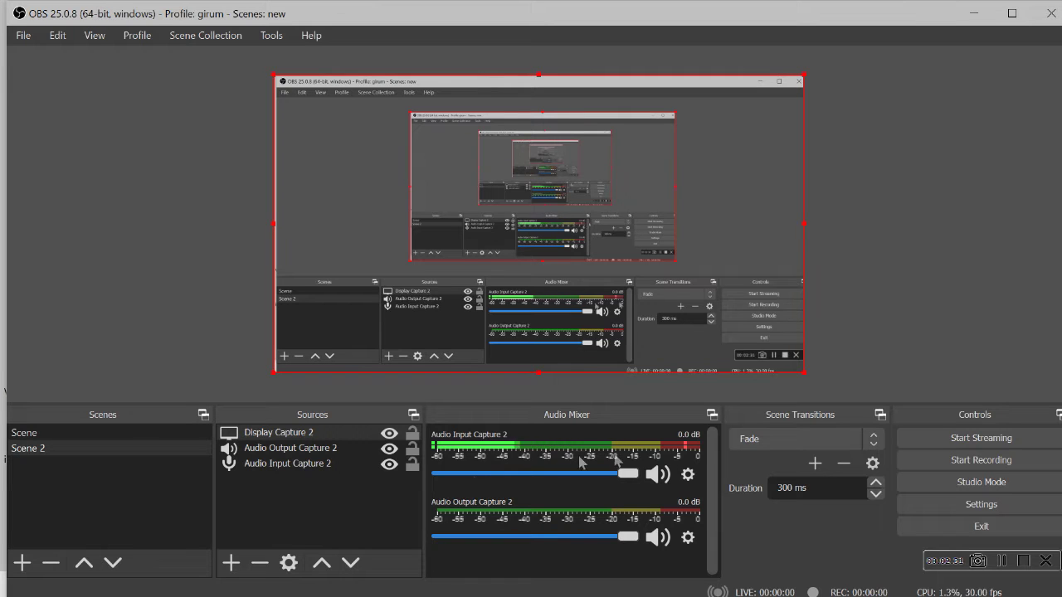
Add a new Image source to Scene 2 using the file "final ad" from the computer folder on the Desktop
{"action": "right_click", "coordinate": [308, 492]}
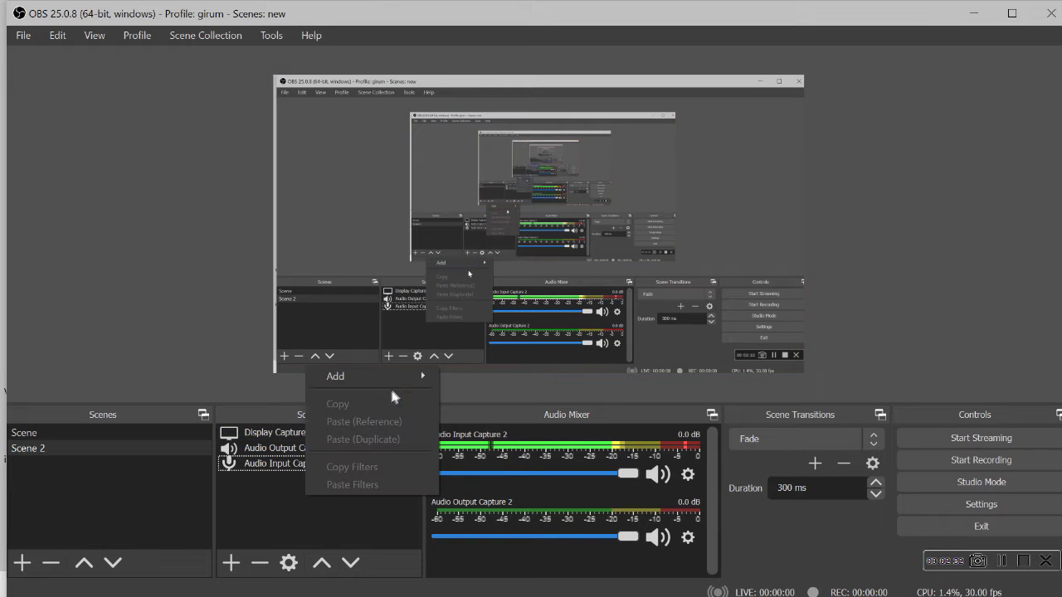
{"action": "mouse_move", "coordinate": [395, 379]}
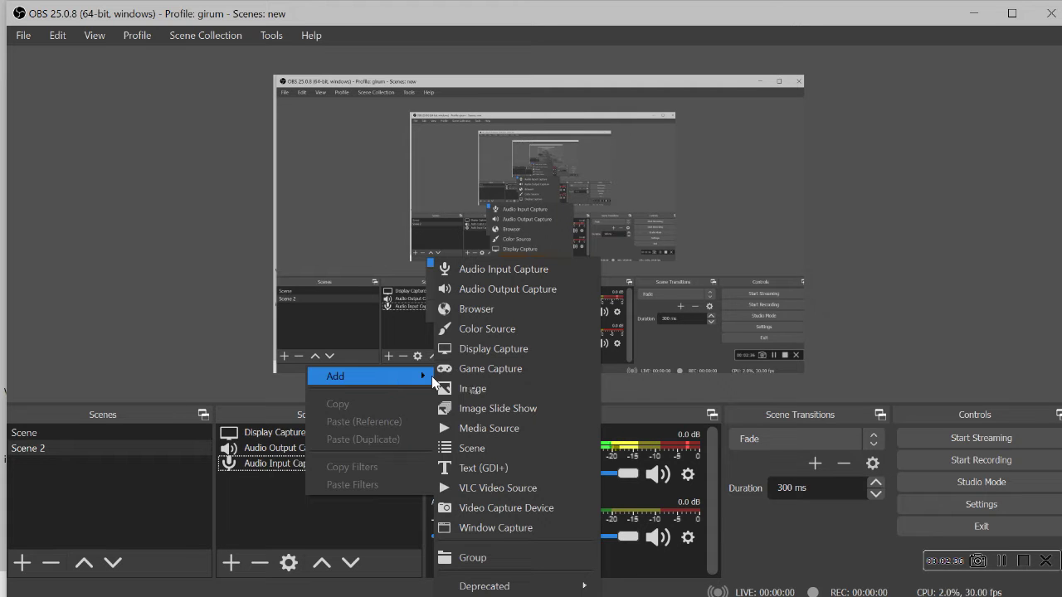
{"action": "left_click", "coordinate": [471, 389]}
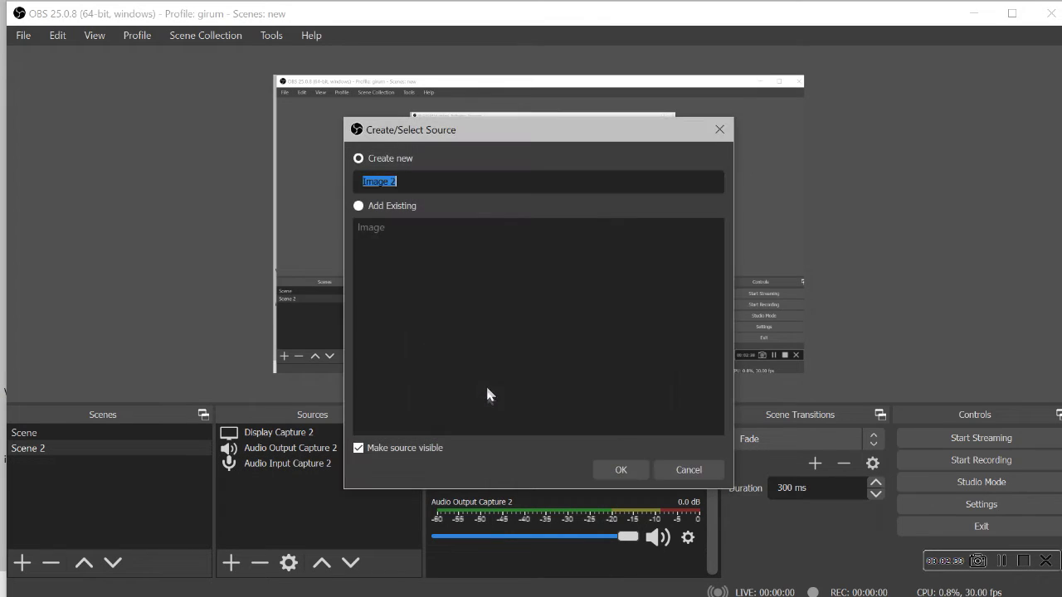
{"action": "left_click", "coordinate": [620, 469]}
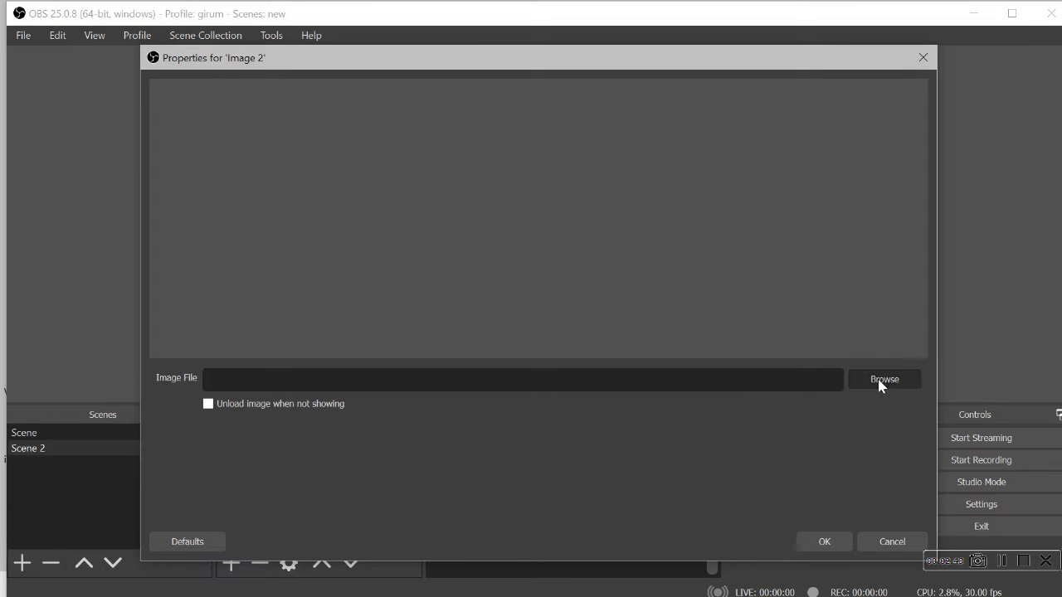
{"action": "left_click", "coordinate": [879, 387]}
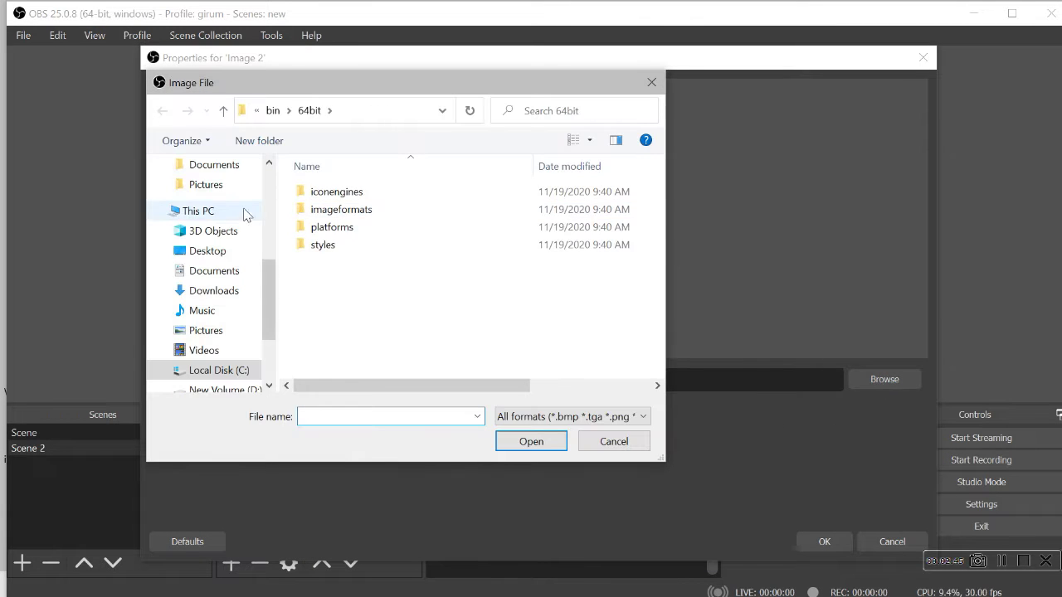
{"action": "left_click", "coordinate": [217, 252]}
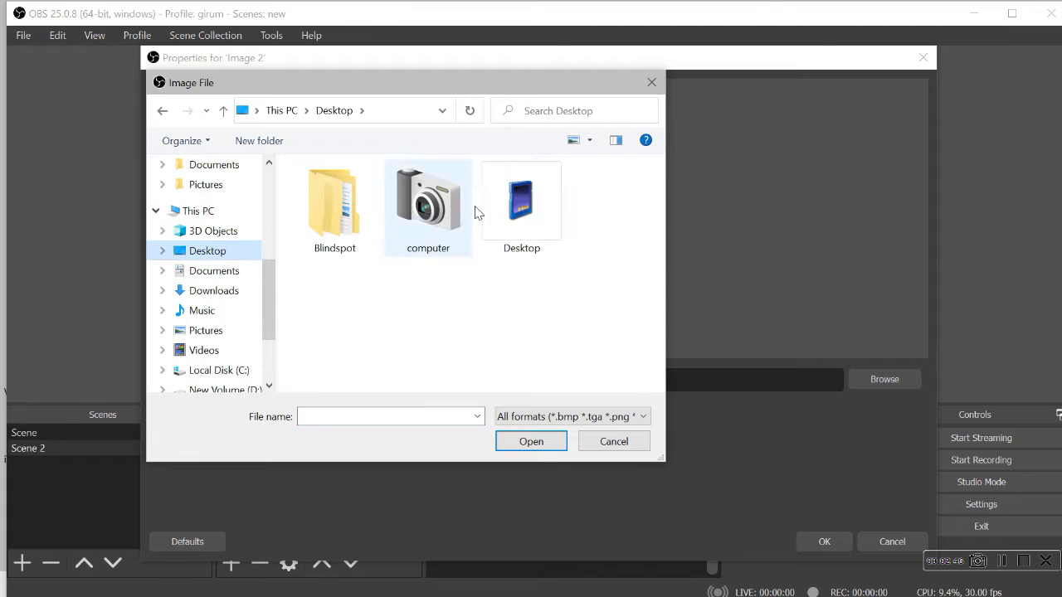
{"action": "double_click", "coordinate": [435, 228]}
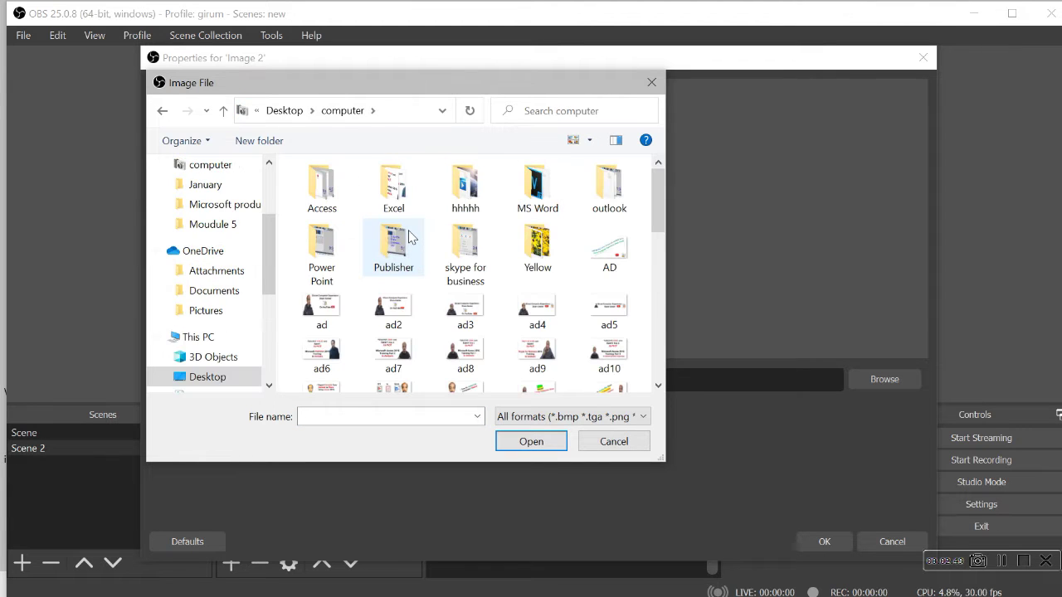
{"action": "key", "text": "f"}
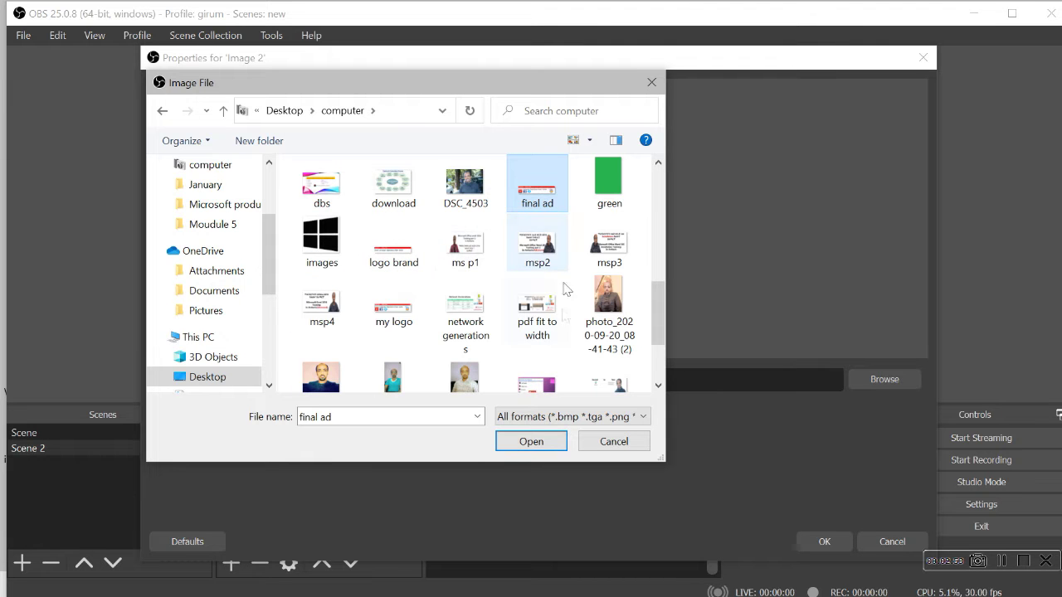
{"action": "left_click", "coordinate": [507, 440]}
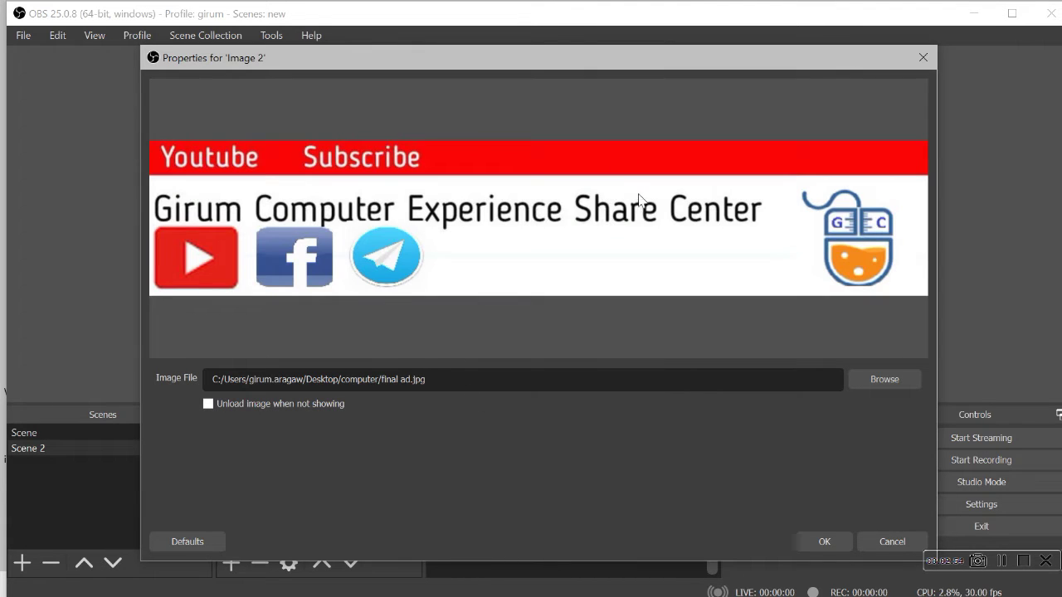
{"action": "left_click", "coordinate": [823, 542]}
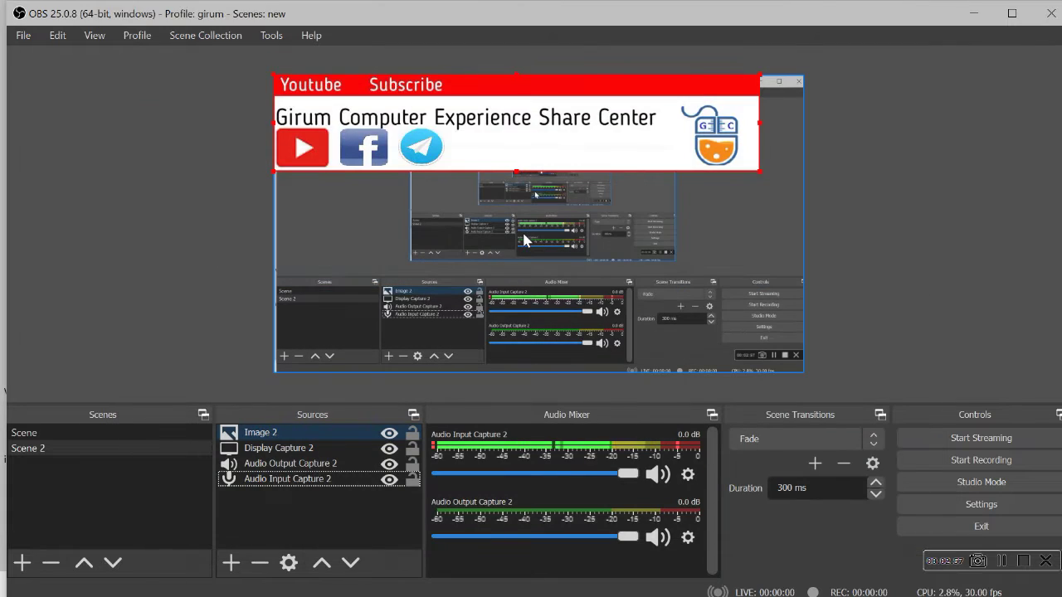
Shrink the banner image to a bit over half the canvas width and place it centred near the canvas's lower edge
{"action": "left_click_drag", "start_coordinate": [544, 151], "coordinate": [565, 351]}
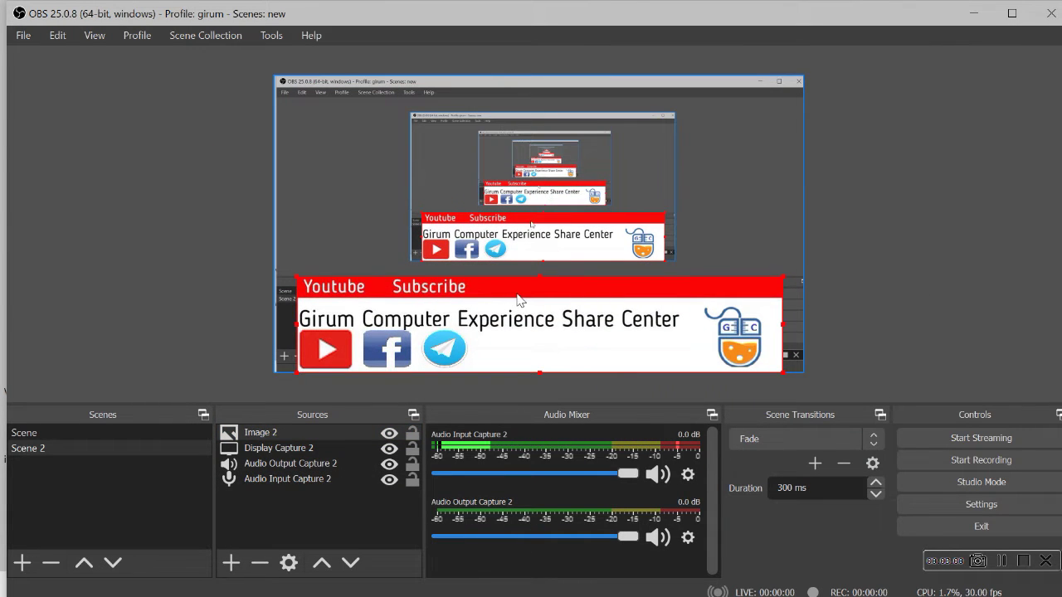
{"action": "mouse_move", "coordinate": [539, 286]}
{"action": "left_mouse_down"}
{"action": "mouse_move", "coordinate": [535, 312]}
{"action": "mouse_move", "coordinate": [540, 284]}
{"action": "left_mouse_up"}
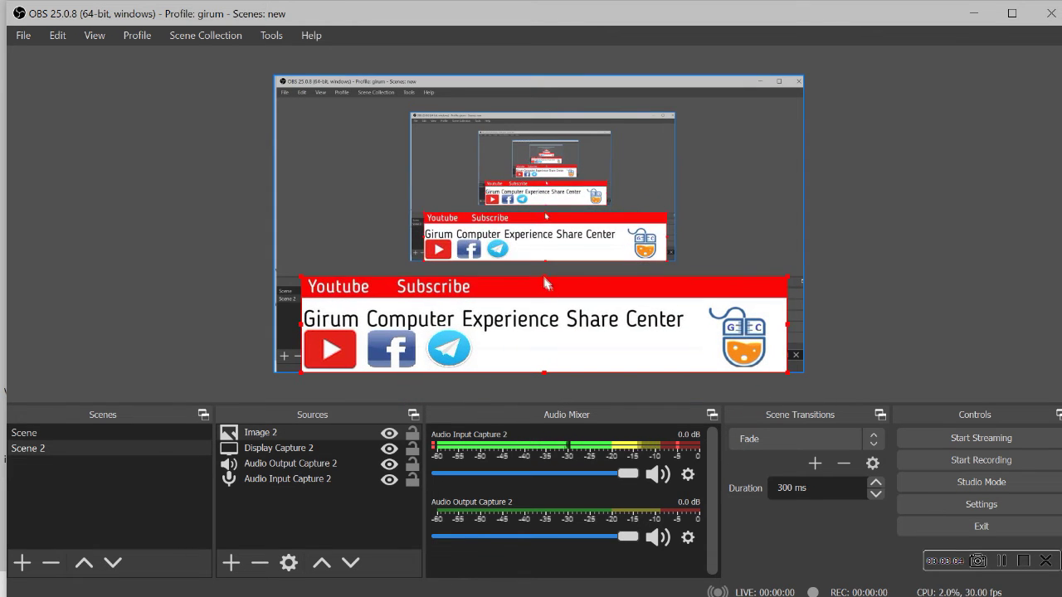
{"action": "left_click_drag", "start_coordinate": [544, 282], "coordinate": [539, 319]}
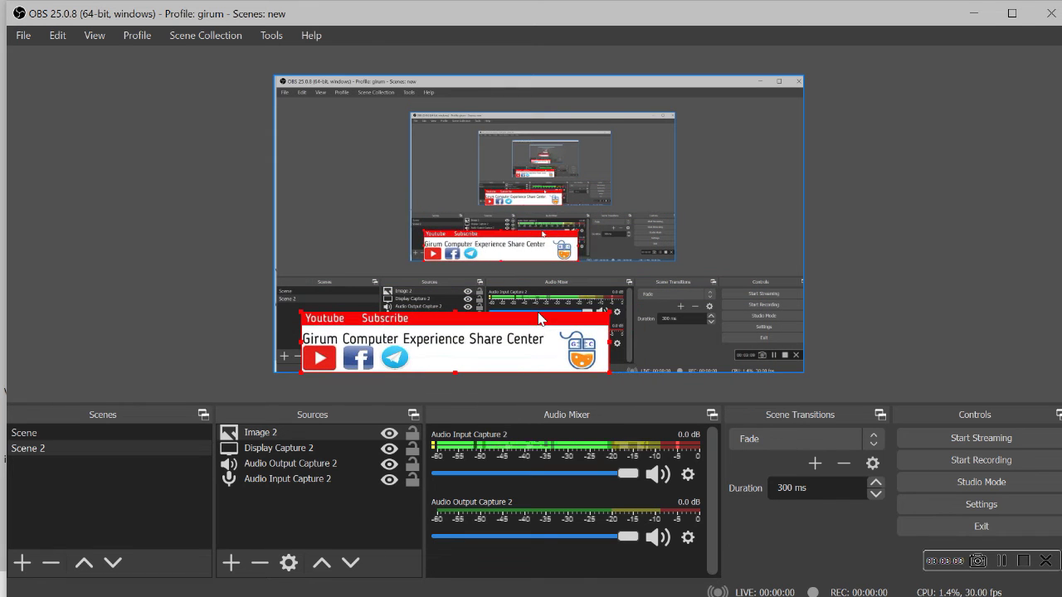
{"action": "left_click_drag", "start_coordinate": [478, 345], "coordinate": [563, 335]}
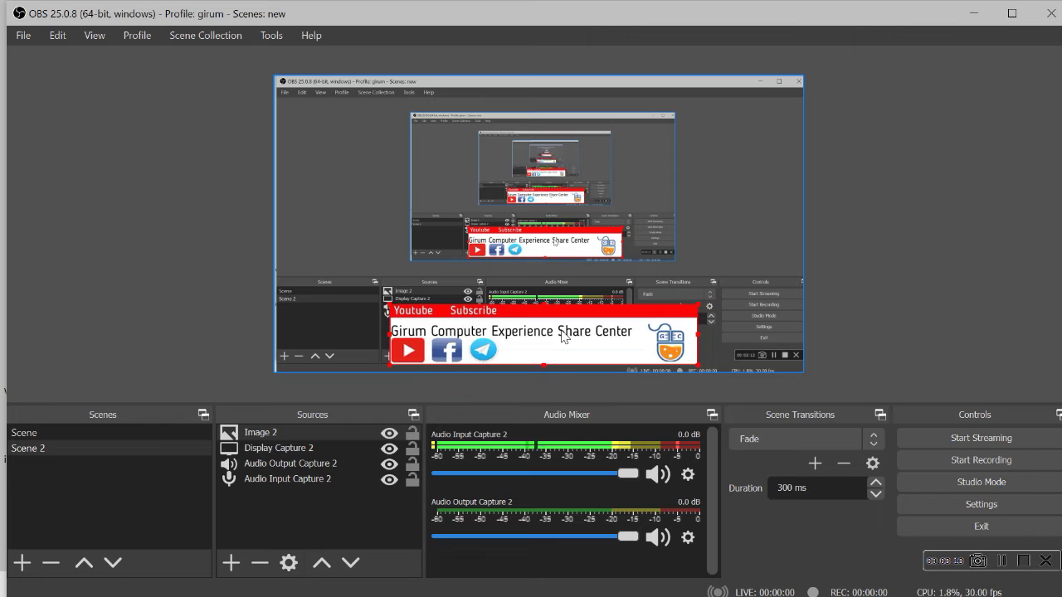
Add a new Video Capture Device source to Scene 2, keeping it visible
{"action": "left_click", "coordinate": [313, 511]}
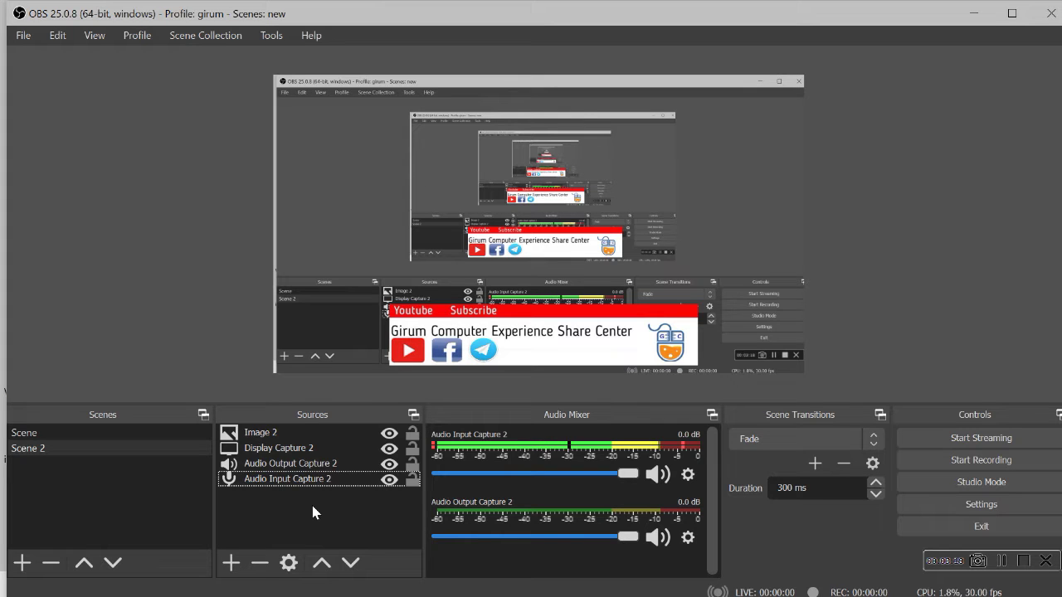
{"action": "right_click", "coordinate": [313, 512]}
{"action": "mouse_move", "coordinate": [382, 390]}
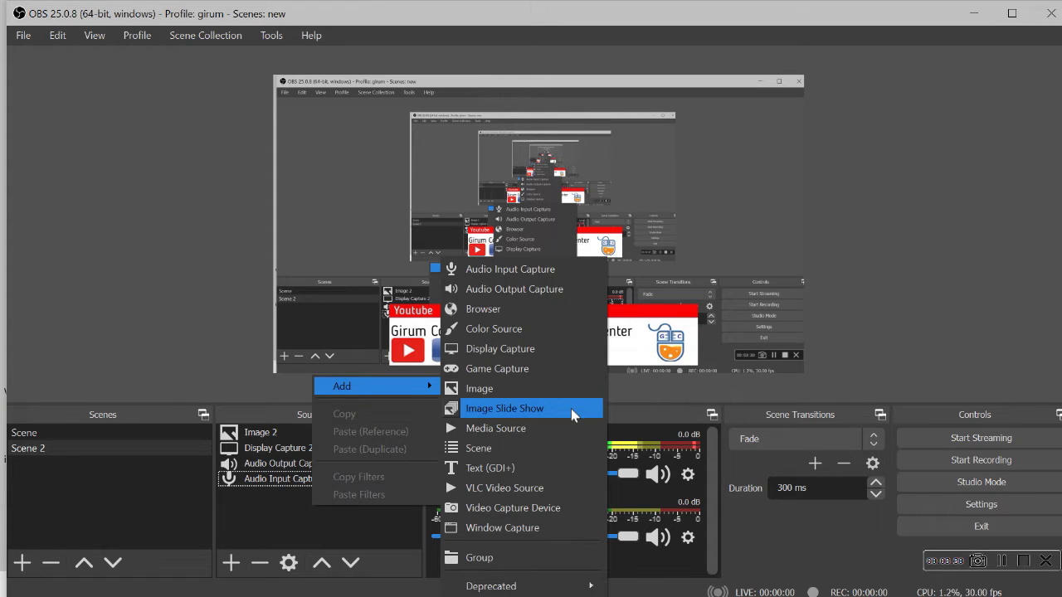
{"action": "left_click", "coordinate": [545, 509]}
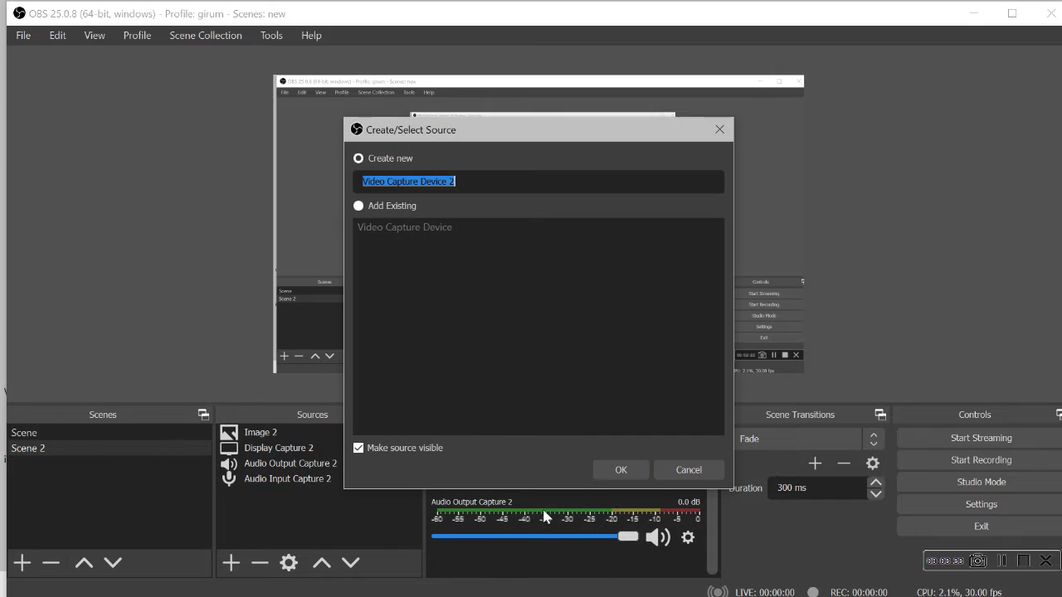
{"action": "left_click", "coordinate": [621, 470]}
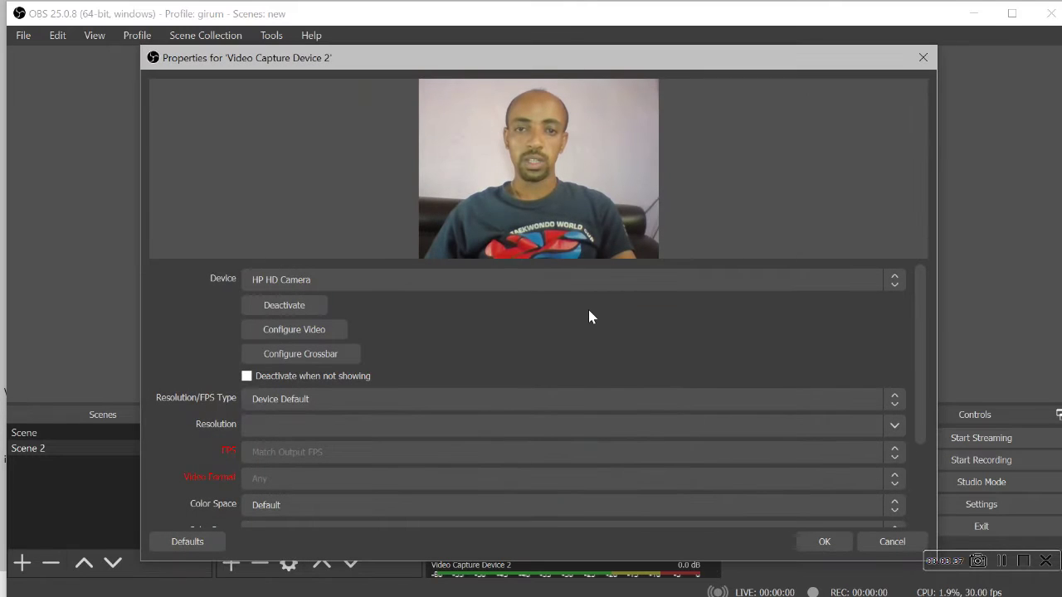
Check which camera devices are offered and locate the iriun WinWebcam and iVCam installers on the desktop
{"action": "left_click", "coordinate": [498, 280]}
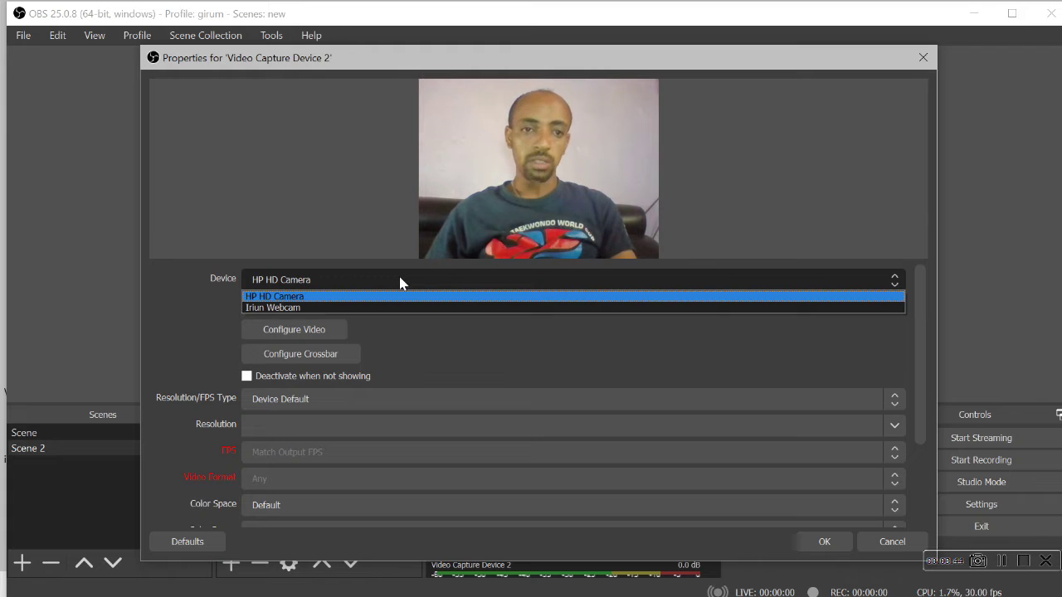
{"action": "key", "text": "super+d"}
{"action": "left_click", "coordinate": [355, 313]}
{"action": "left_click", "coordinate": [40, 371]}
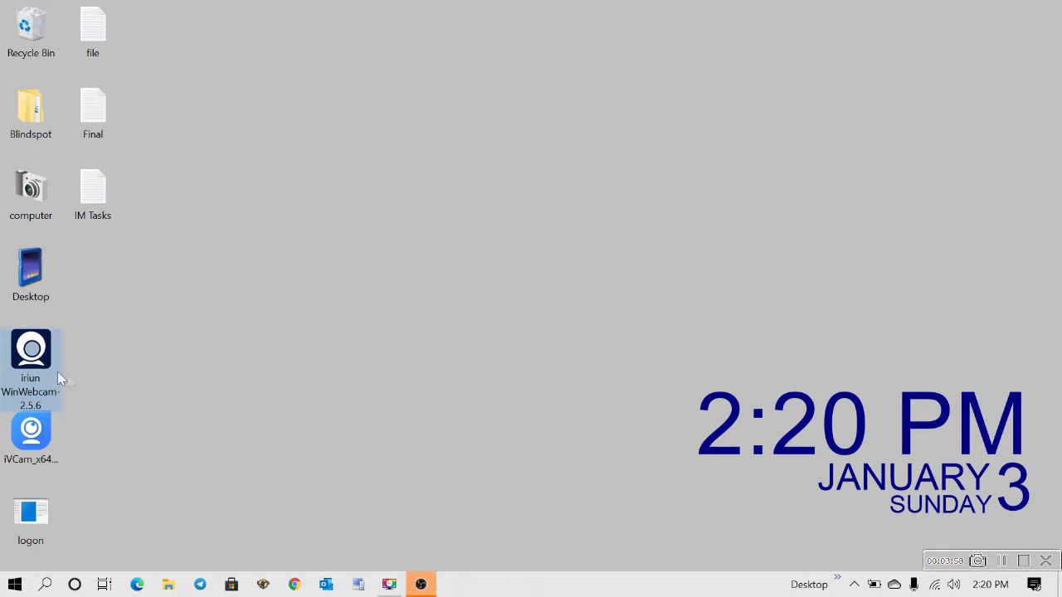
{"action": "left_click", "coordinate": [40, 462]}
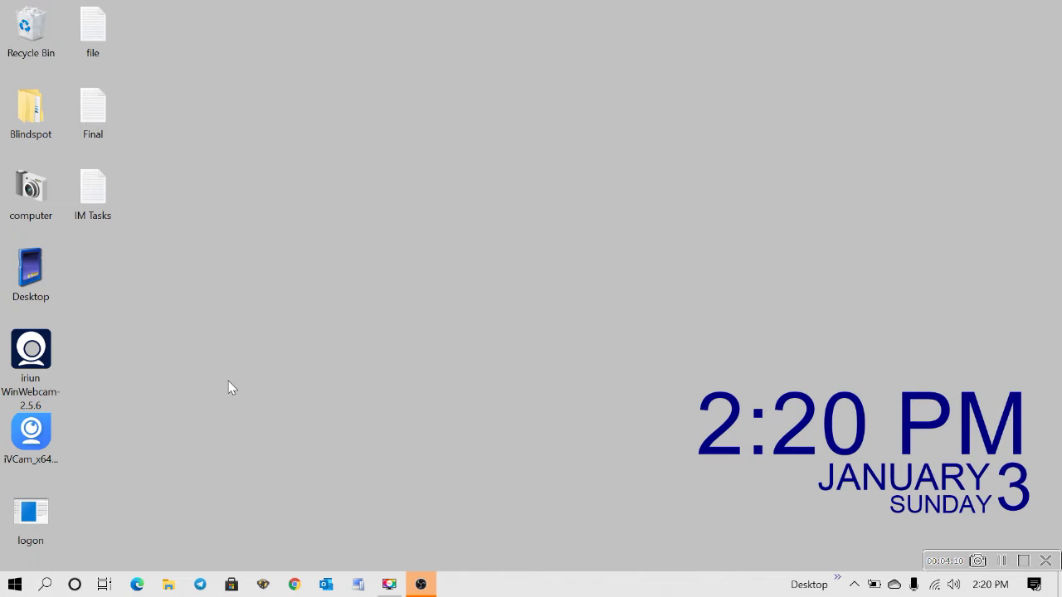
Choose HP HD Camera as the device in the OBS video capture properties and accept the other settings as they are
{"action": "left_click", "coordinate": [421, 584]}
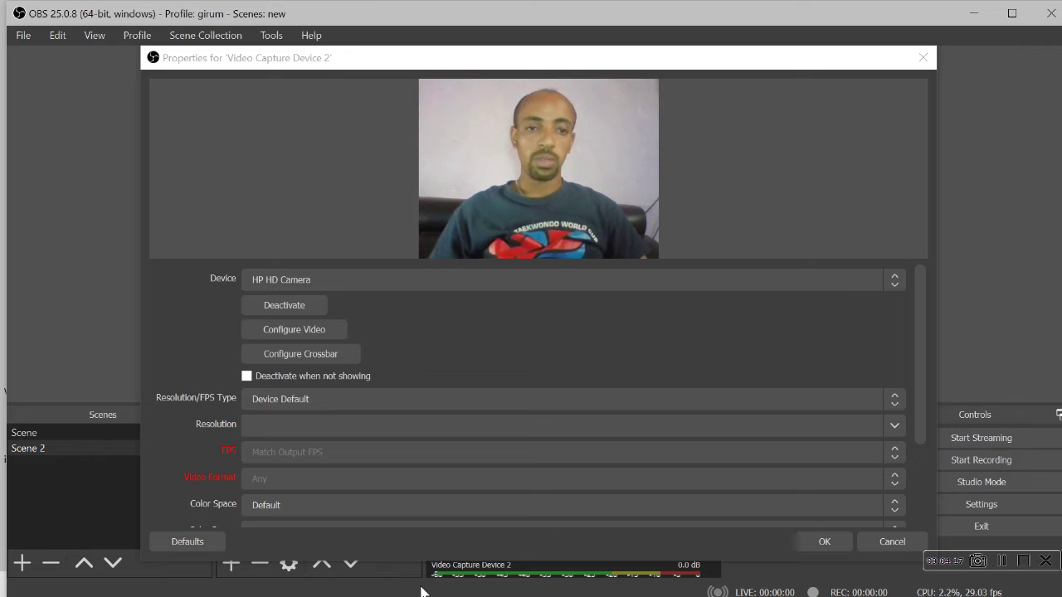
{"action": "left_click", "coordinate": [605, 280]}
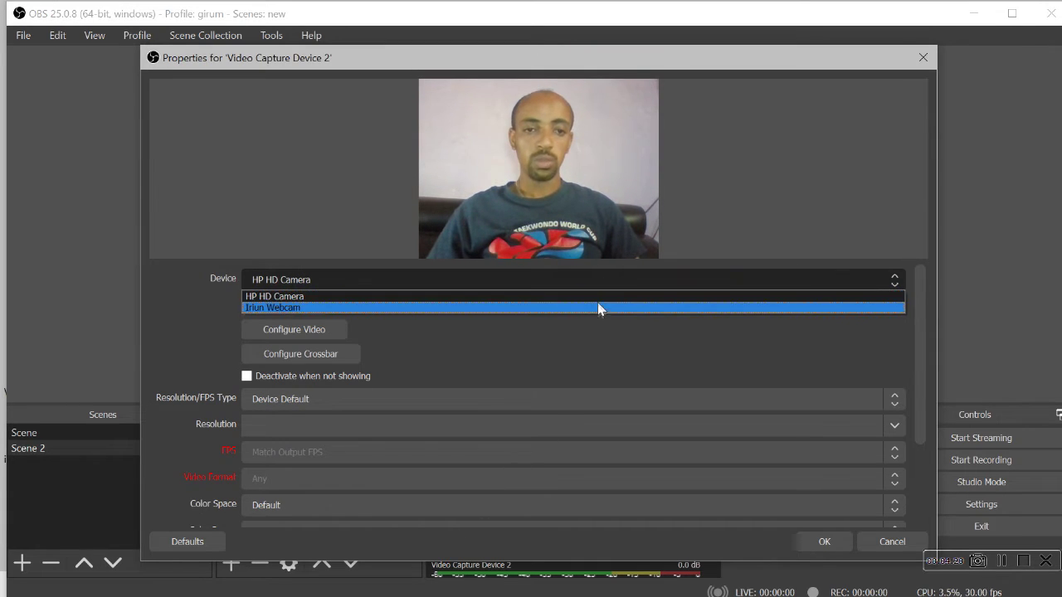
{"action": "left_click", "coordinate": [602, 296]}
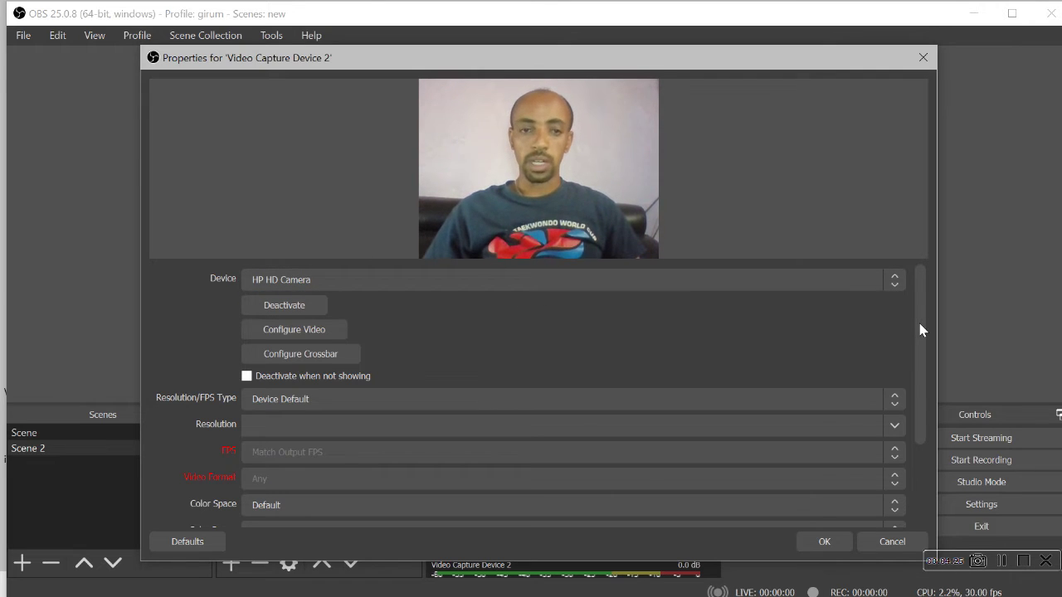
{"action": "scroll", "coordinate": [918, 327], "scroll_direction": "down", "scroll_amount": 3}
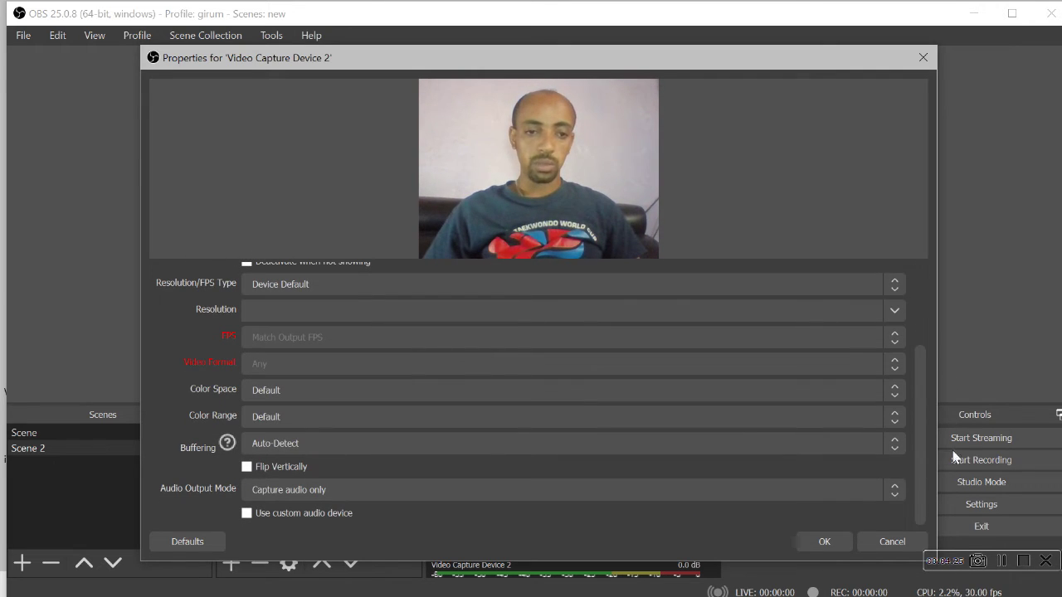
{"action": "left_click", "coordinate": [817, 540]}
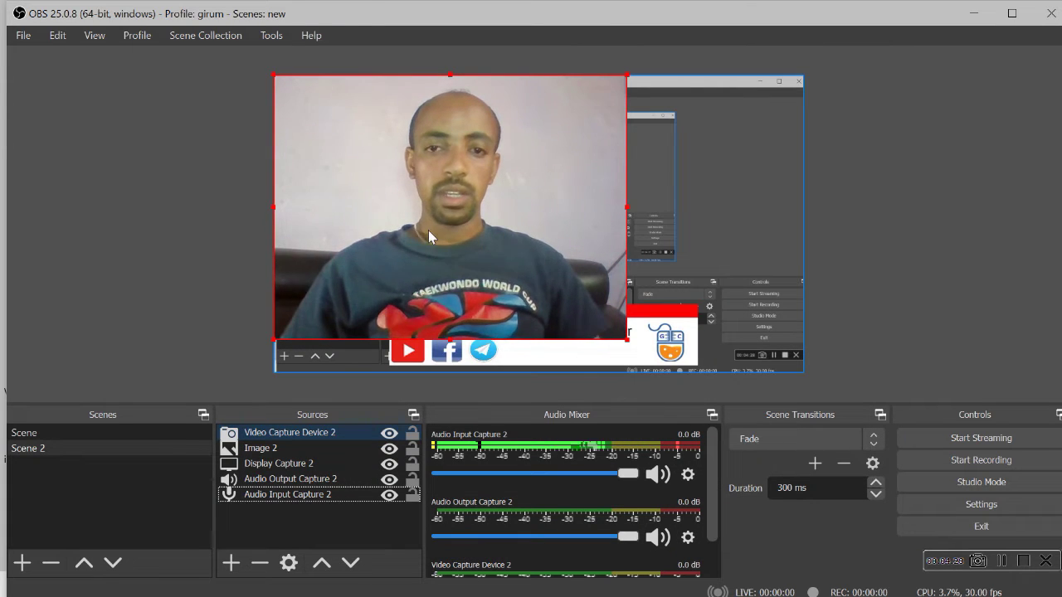
Shrink the webcam to about a fifth of the canvas width, crop its sides, and fit it in the canvas's lower-right corner beside the banner
{"action": "left_click_drag", "start_coordinate": [435, 225], "coordinate": [601, 259]}
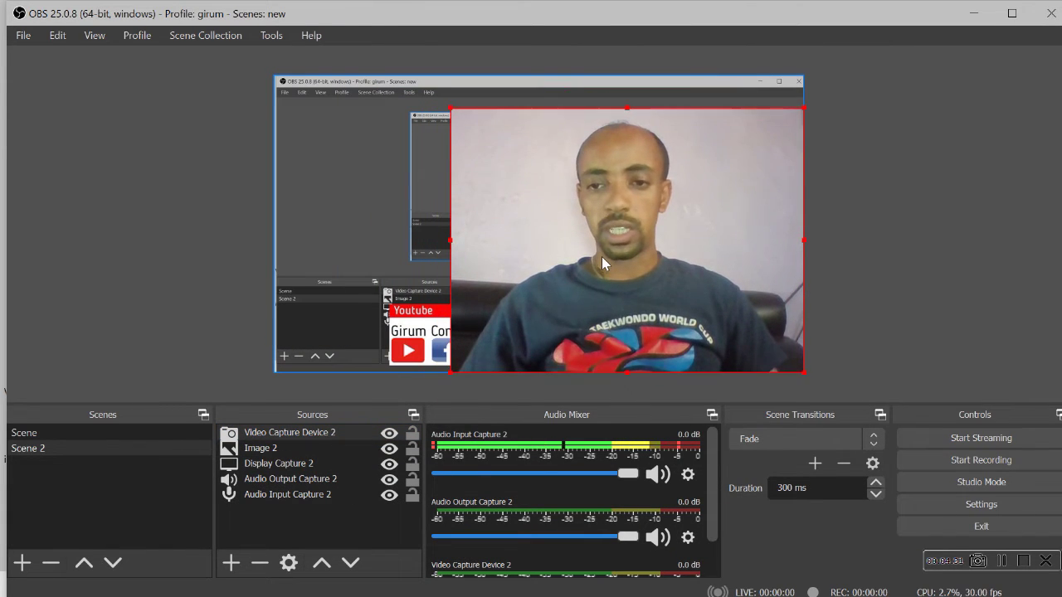
{"action": "left_click_drag", "start_coordinate": [449, 113], "coordinate": [772, 293]}
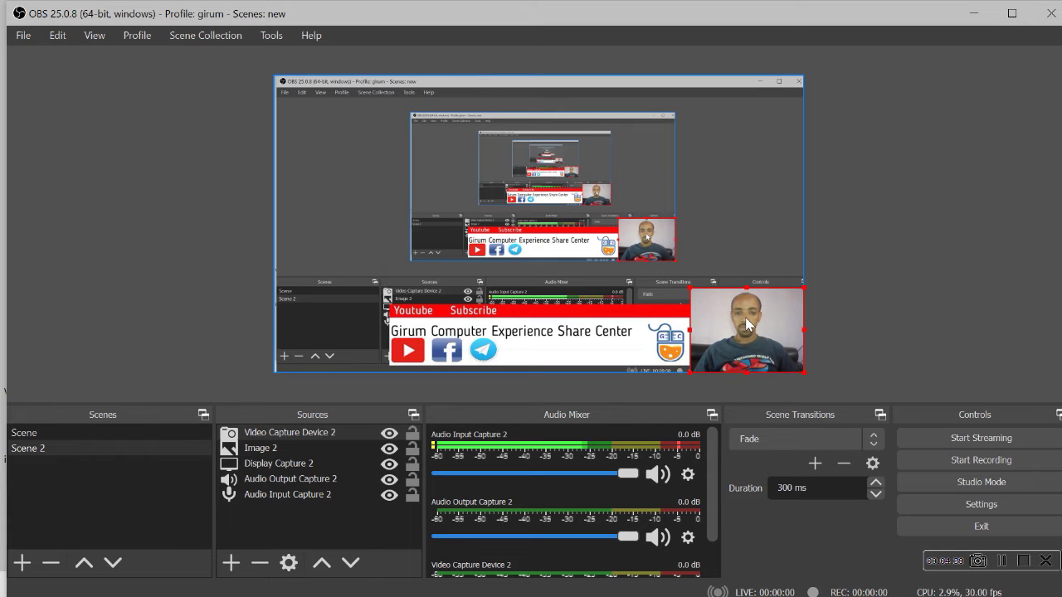
{"action": "left_click_drag", "start_coordinate": [746, 289], "coordinate": [730, 276]}
{"action": "left_click_drag", "start_coordinate": [729, 330], "coordinate": [721, 328]}
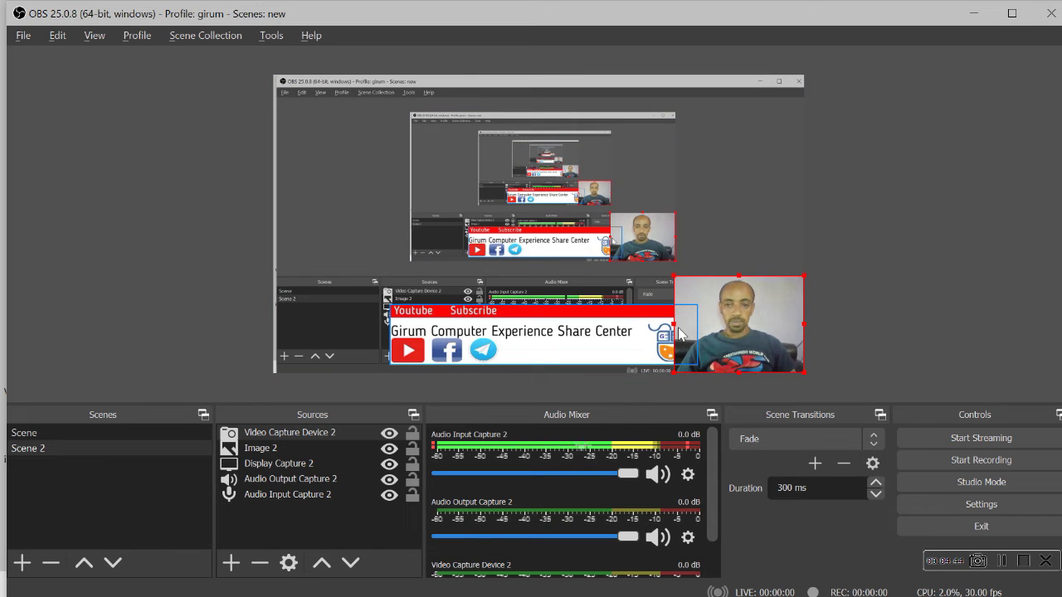
{"action": "left_click_drag", "start_coordinate": [678, 334], "coordinate": [690, 333]}
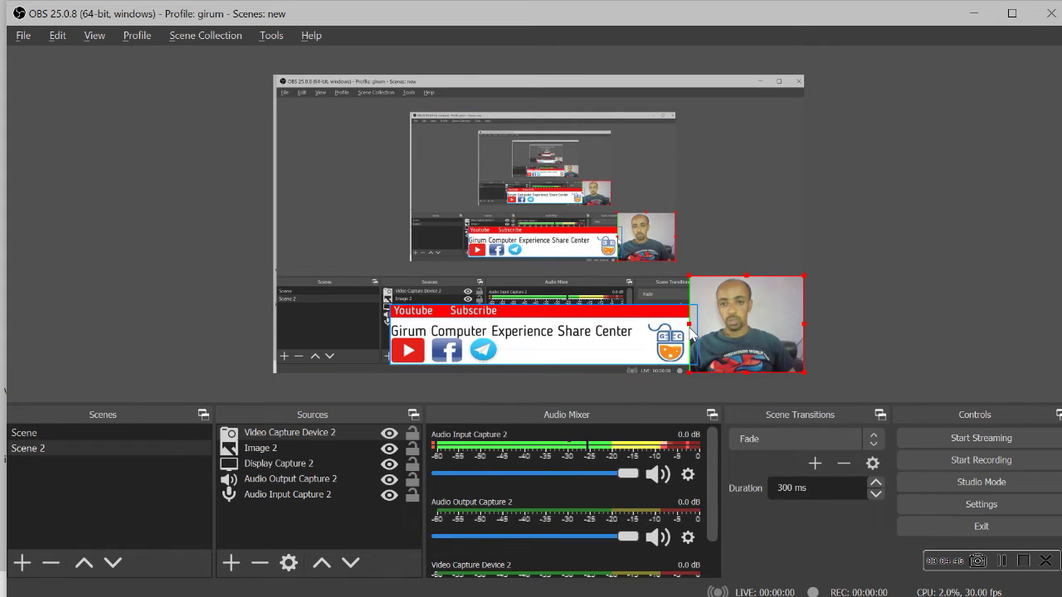
{"action": "left_click_drag", "start_coordinate": [805, 330], "coordinate": [783, 321]}
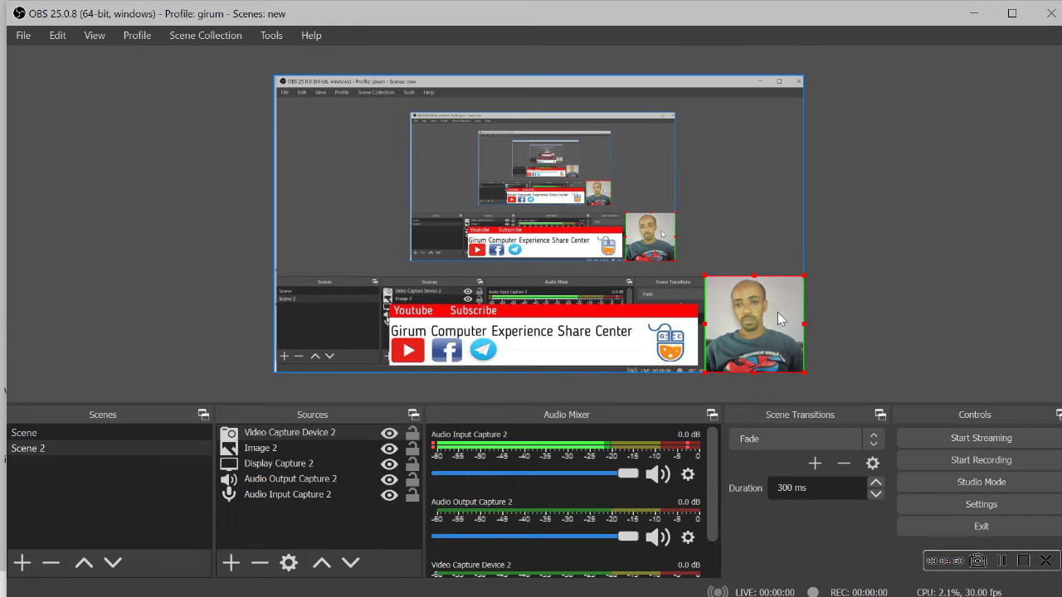
Lower the Audio Output Capture 2 volume to -25.9 dB, leaving Audio Input Capture 2 at 0.0 dB
{"action": "left_click", "coordinate": [714, 189]}
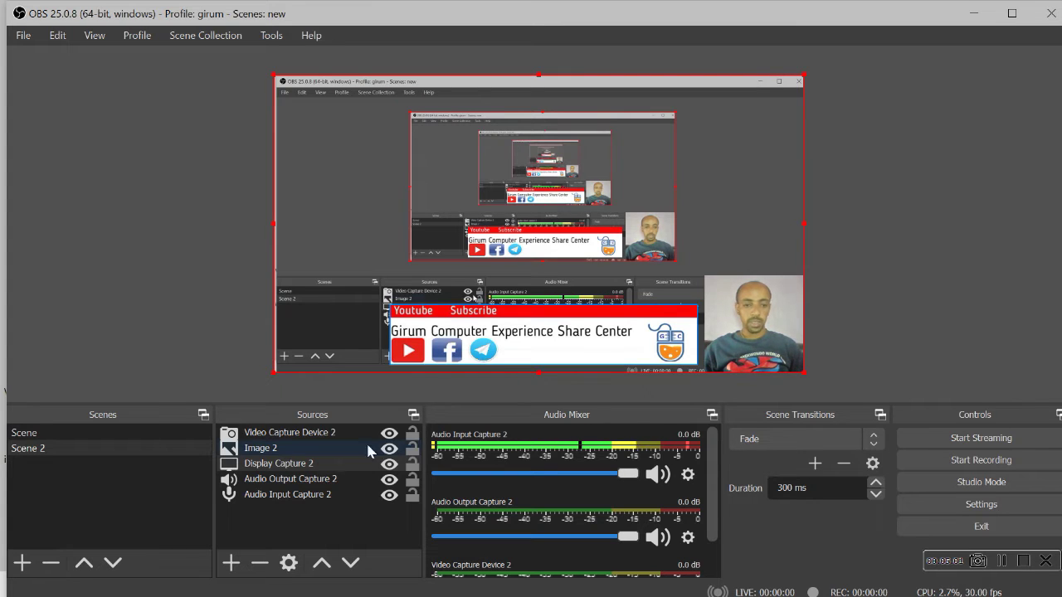
{"action": "left_click", "coordinate": [290, 498]}
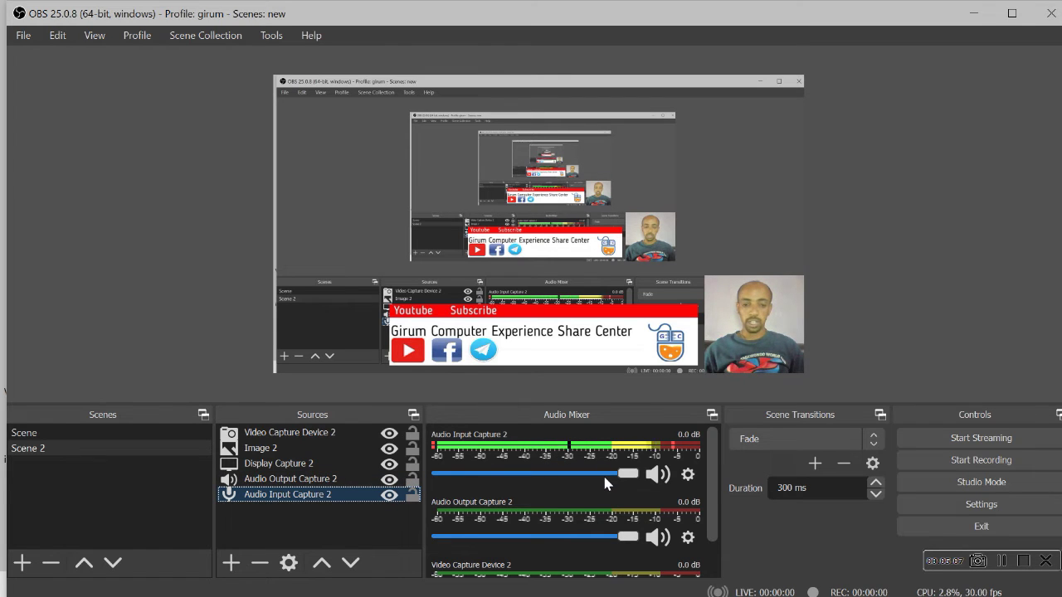
{"action": "mouse_move", "coordinate": [632, 481]}
{"action": "left_mouse_down"}
{"action": "mouse_move", "coordinate": [490, 478]}
{"action": "mouse_move", "coordinate": [632, 479]}
{"action": "left_mouse_up"}
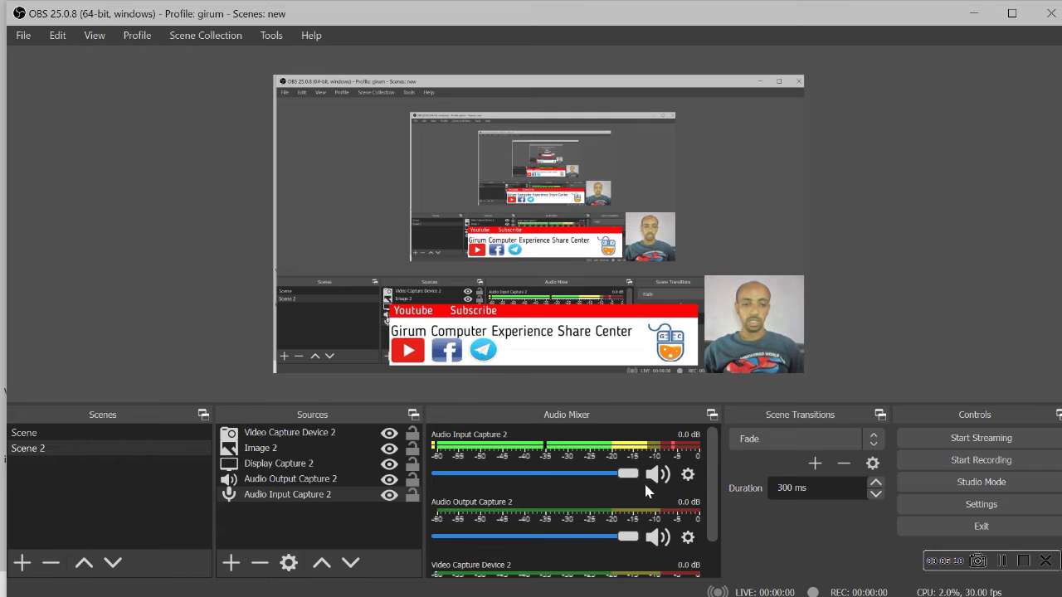
{"action": "left_click", "coordinate": [334, 479]}
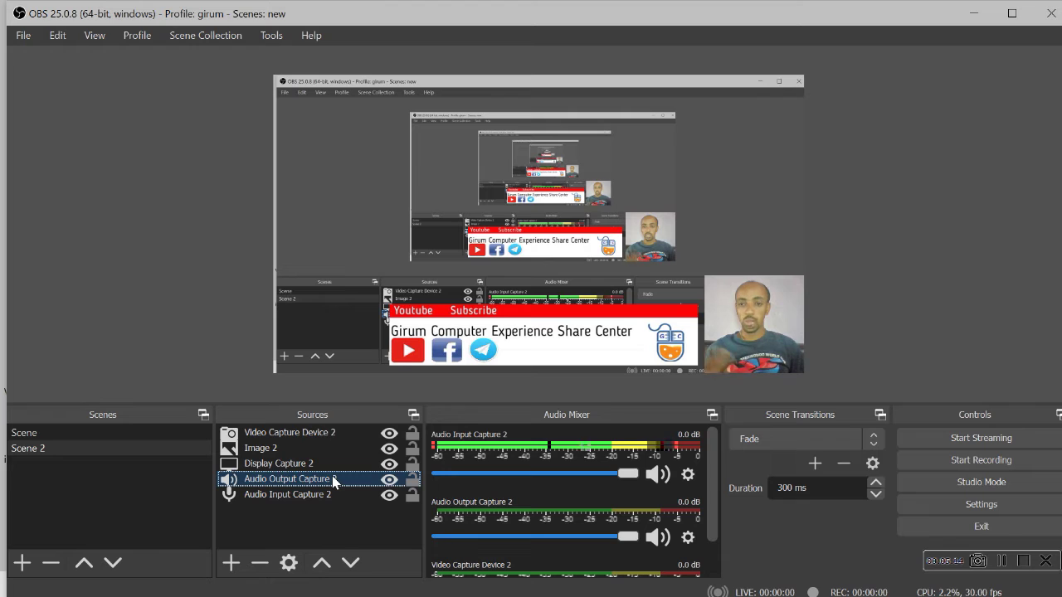
{"action": "left_click_drag", "start_coordinate": [628, 537], "coordinate": [519, 539]}
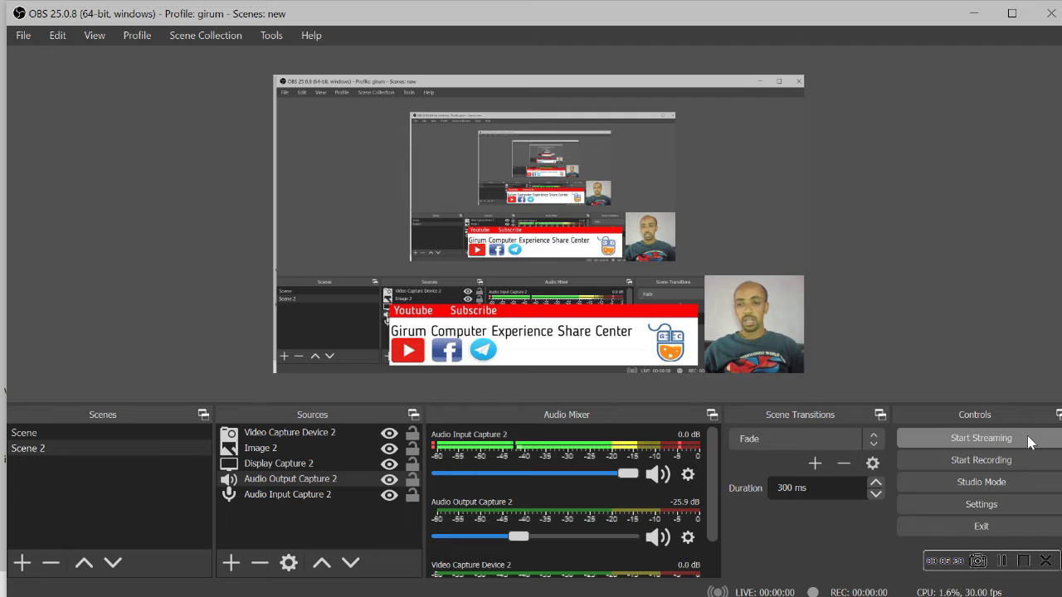
Turn on Studio Mode and open the program settings
{"action": "left_click", "coordinate": [1026, 483]}
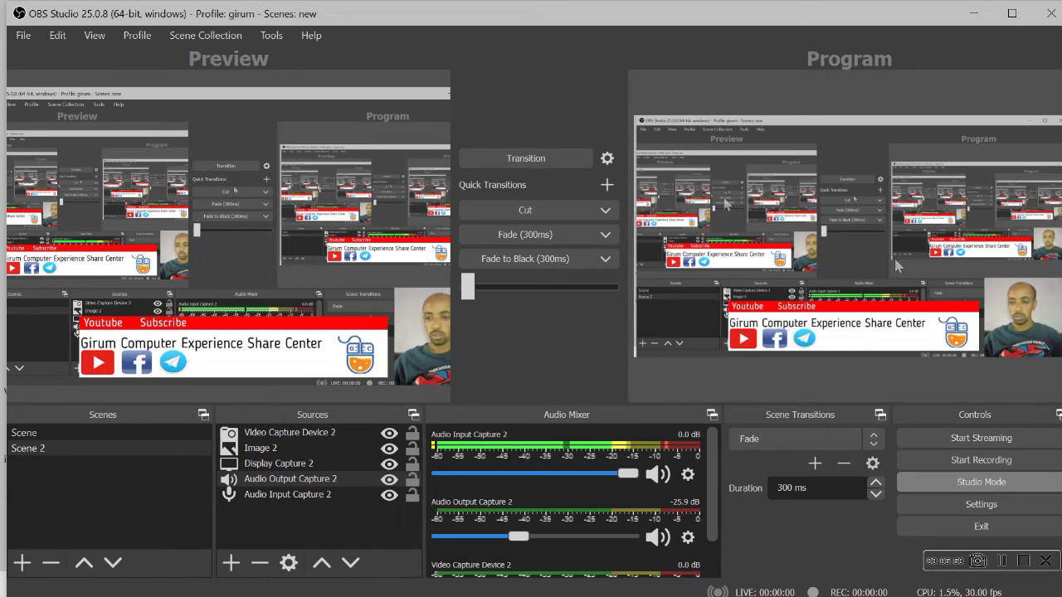
{"action": "left_click", "coordinate": [988, 506]}
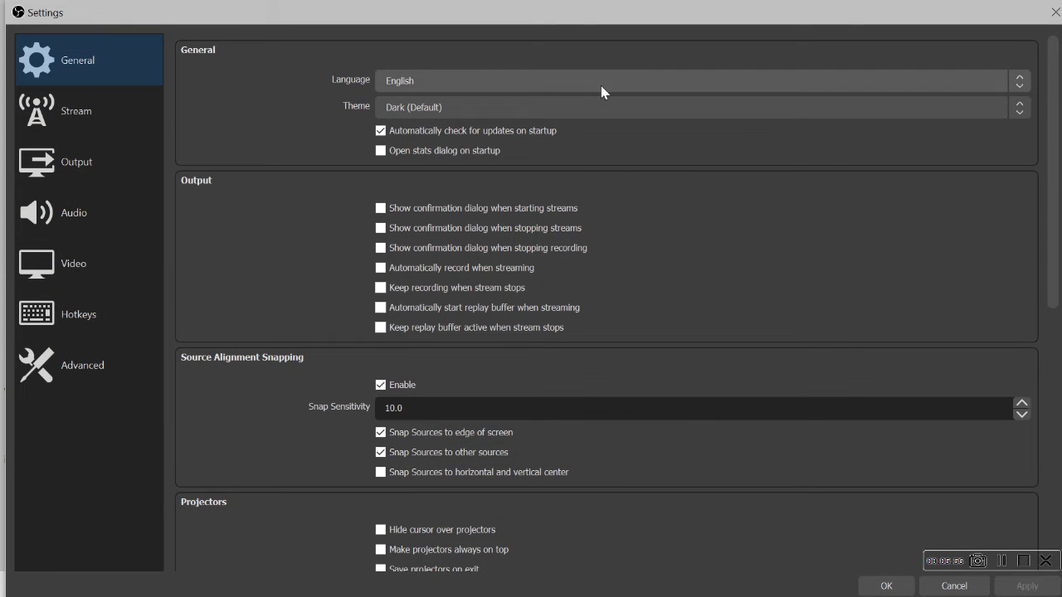
Try the Rachni and System interface themes and return to Dark (Default)
{"action": "left_click", "coordinate": [518, 110]}
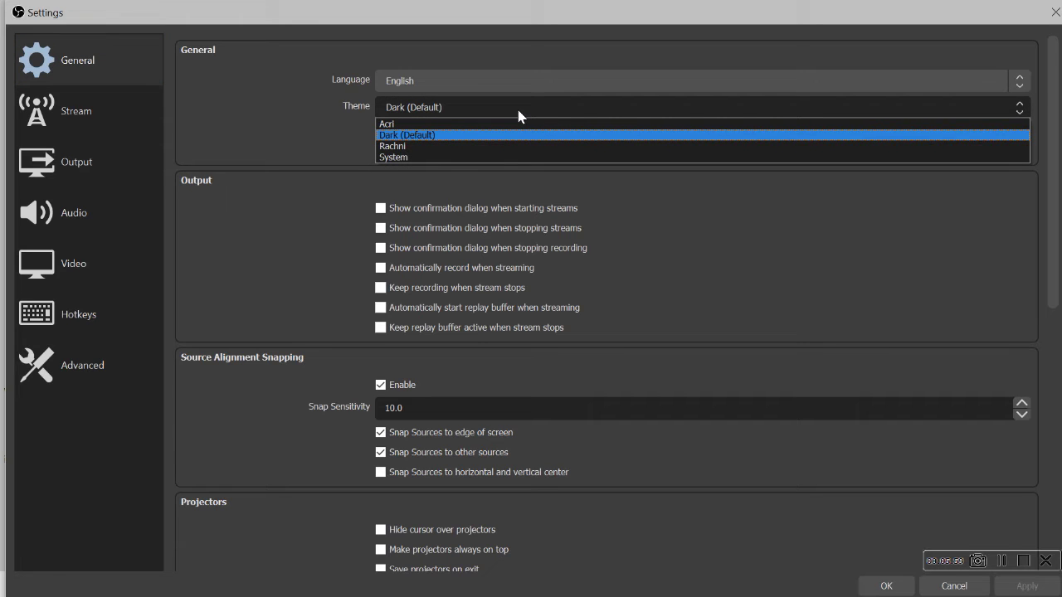
{"action": "left_click", "coordinate": [455, 147]}
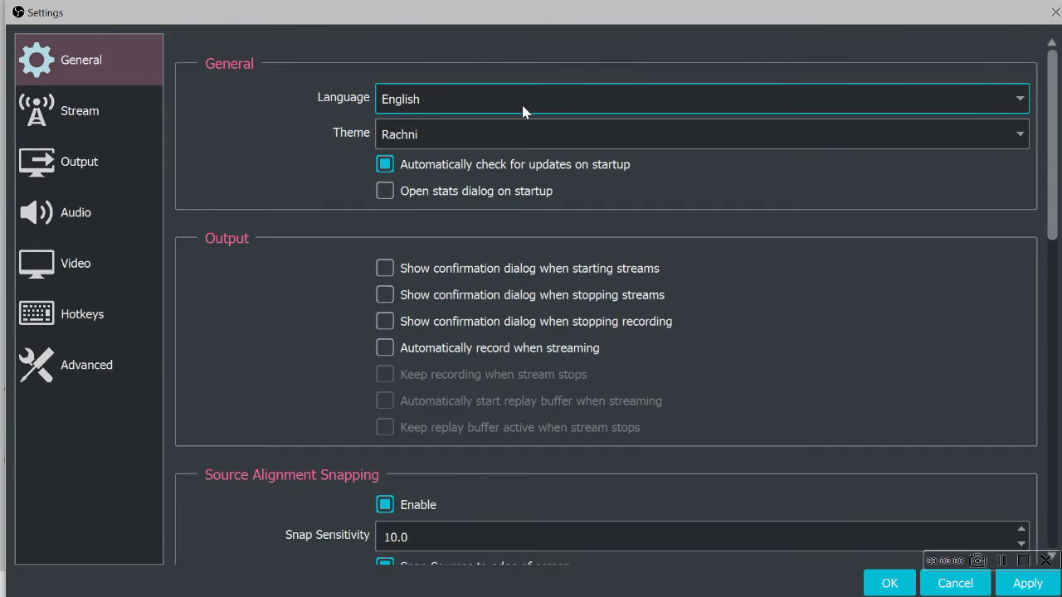
{"action": "left_click", "coordinate": [507, 140]}
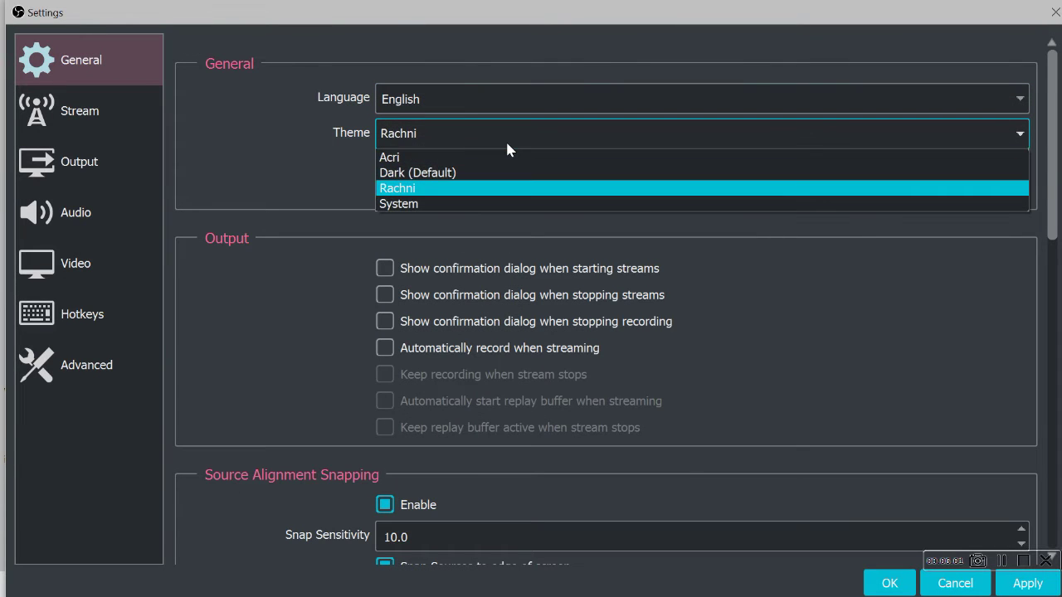
{"action": "left_click", "coordinate": [469, 208]}
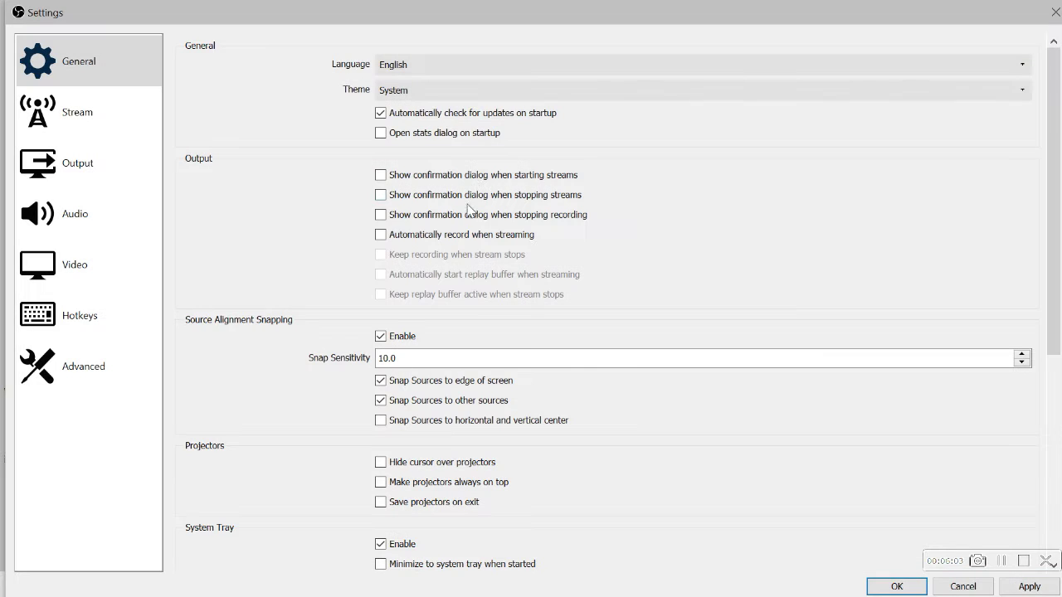
{"action": "left_click", "coordinate": [491, 91]}
{"action": "left_click", "coordinate": [494, 118]}
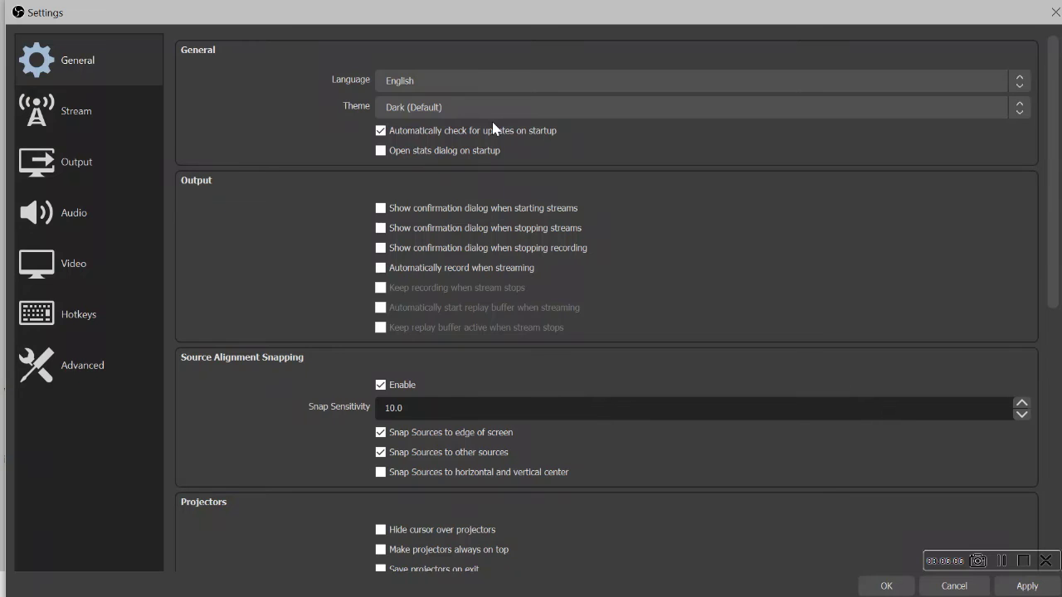
Review the language choice, the remaining General options and the services offered in the Stream settings
{"action": "left_click", "coordinate": [528, 81]}
{"action": "left_click", "coordinate": [529, 81]}
{"action": "scroll", "coordinate": [531, 78], "scroll_direction": "down", "scroll_amount": 10}
{"action": "scroll", "coordinate": [531, 199], "scroll_direction": "down", "scroll_amount": 1}
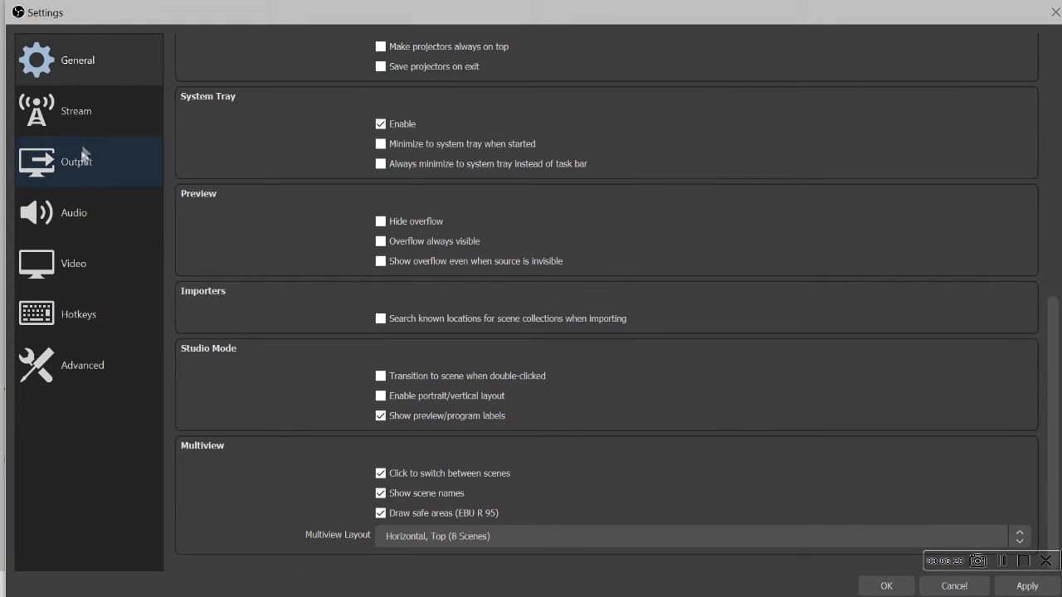
{"action": "left_click", "coordinate": [79, 122]}
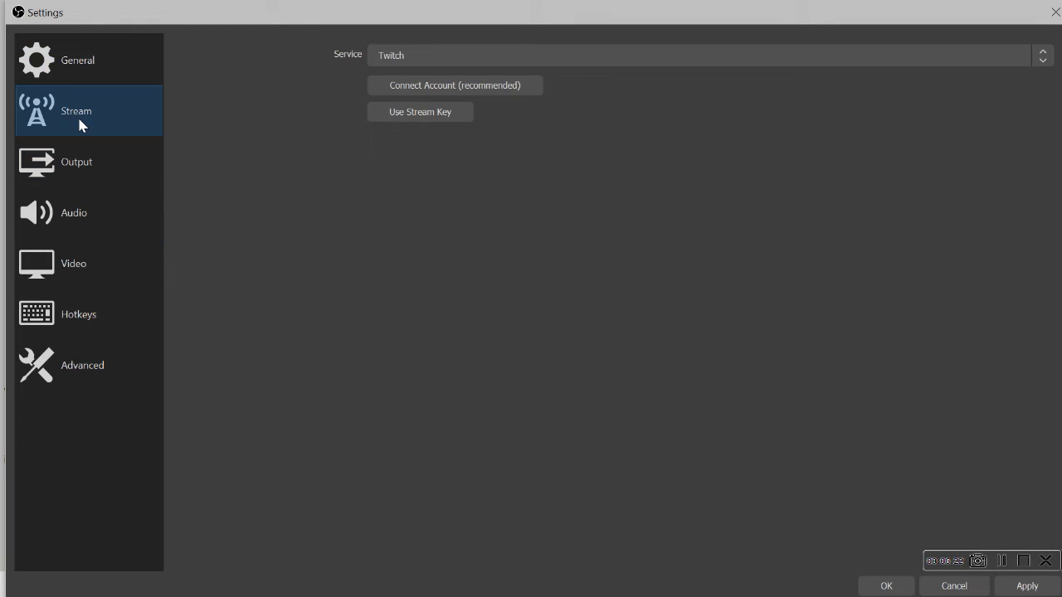
{"action": "left_click", "coordinate": [552, 57]}
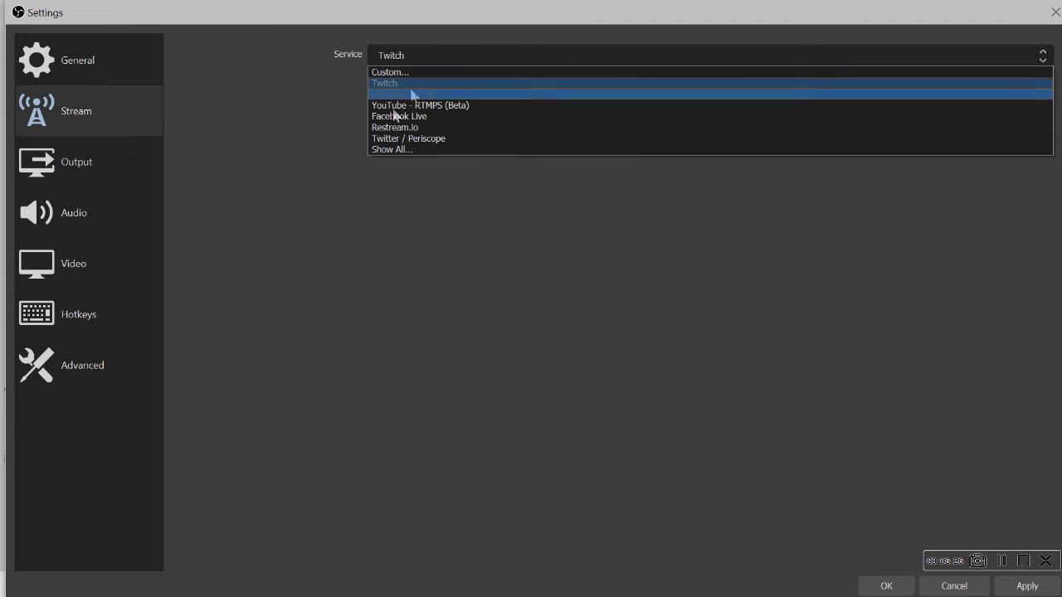
{"action": "left_click", "coordinate": [284, 115]}
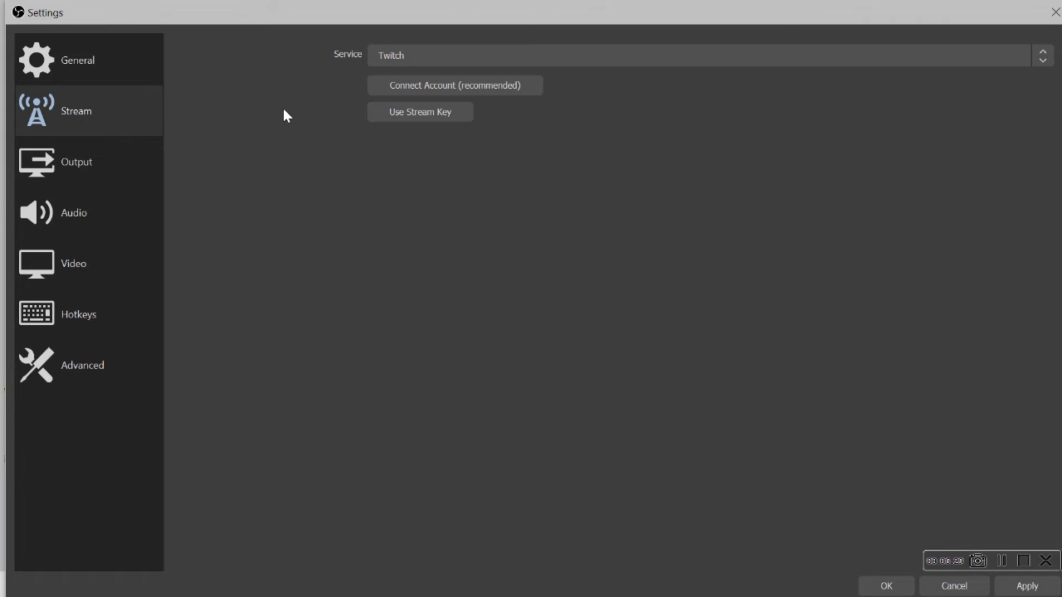
Review the Output settings, checking the recording path's folder selection and the available recording formats
{"action": "left_click", "coordinate": [117, 171]}
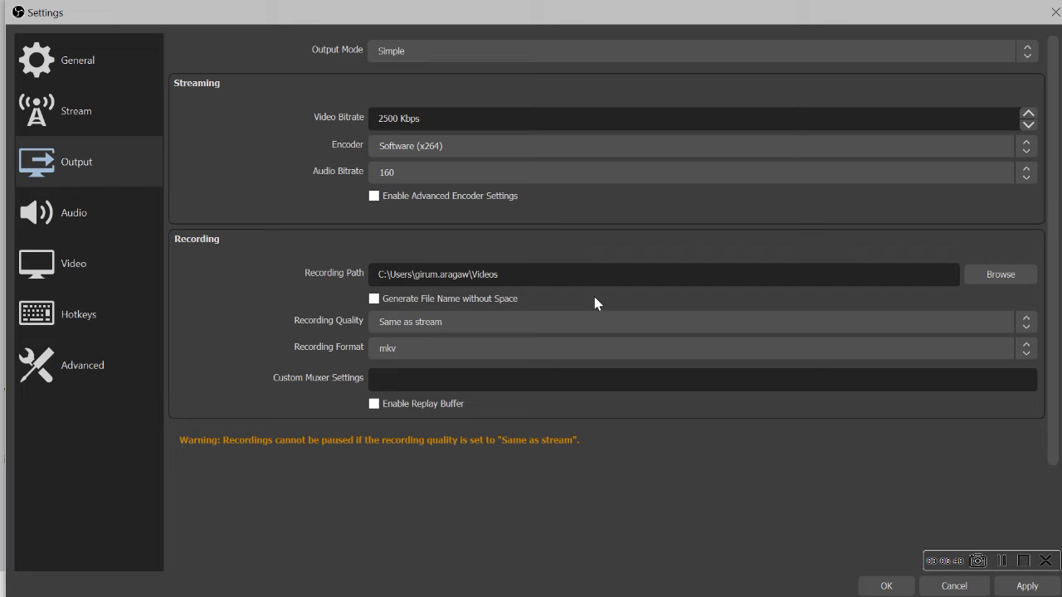
{"action": "left_click", "coordinate": [1008, 283]}
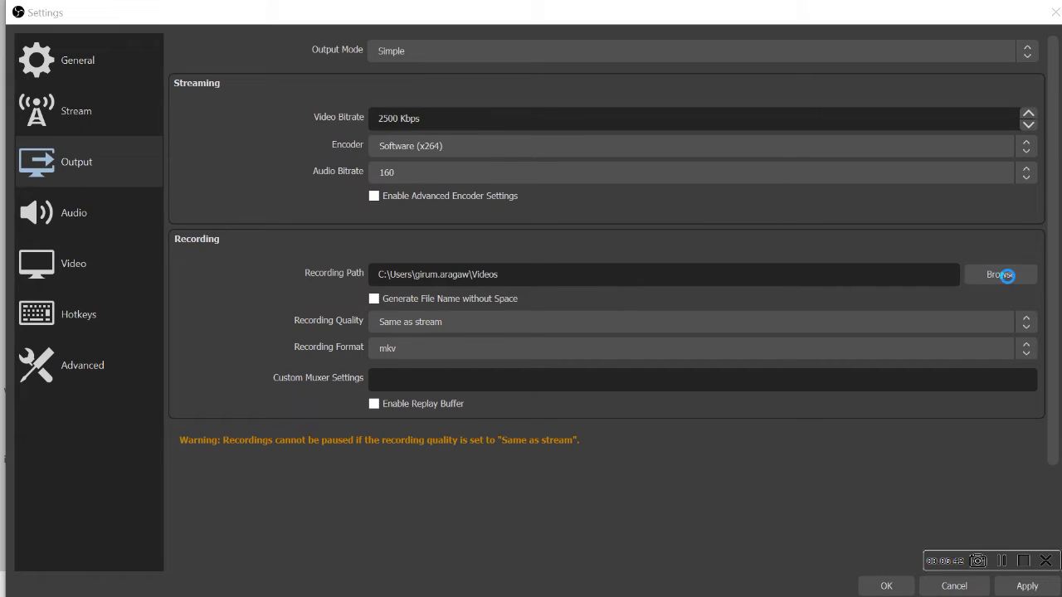
{"action": "left_click", "coordinate": [517, 38]}
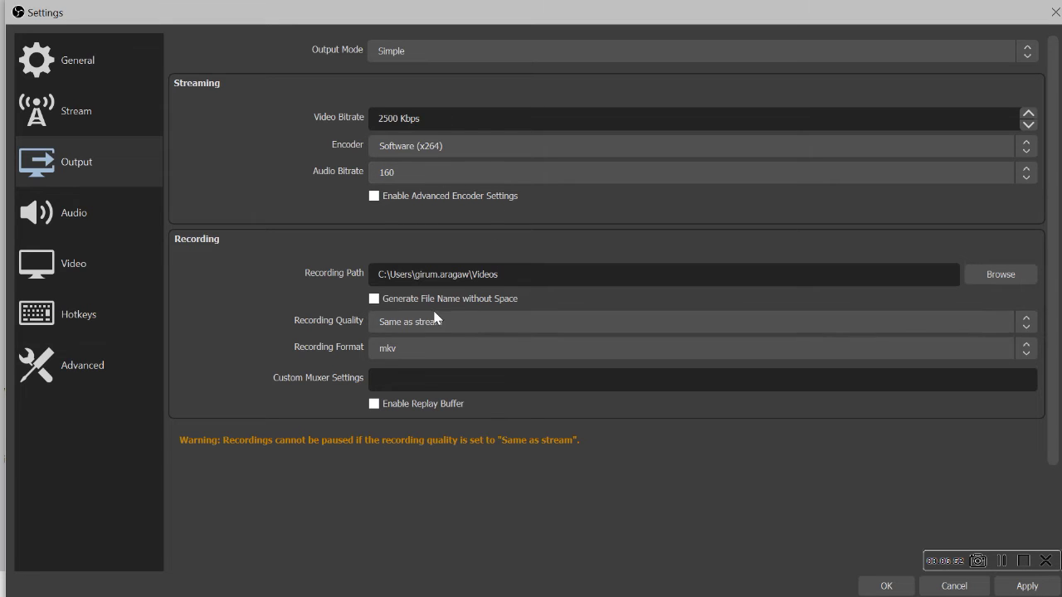
{"action": "left_click", "coordinate": [442, 352]}
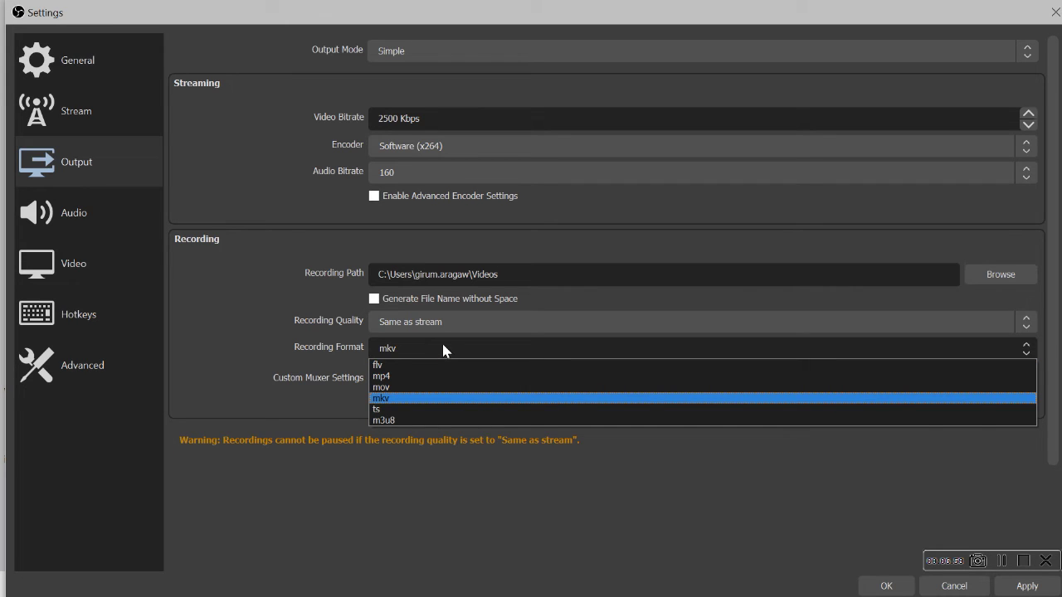
{"action": "left_click", "coordinate": [442, 347]}
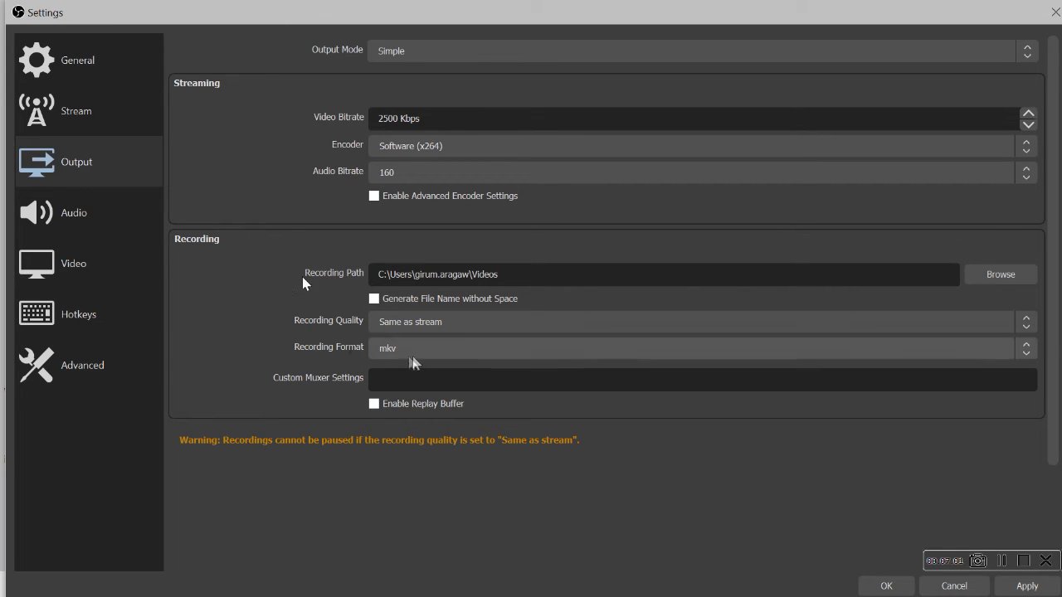
{"action": "left_click", "coordinate": [404, 349]}
{"action": "left_click", "coordinate": [405, 348]}
Review the Audio device settings and the Video resolution, downscale filter and FPS settings
{"action": "left_click", "coordinate": [76, 216]}
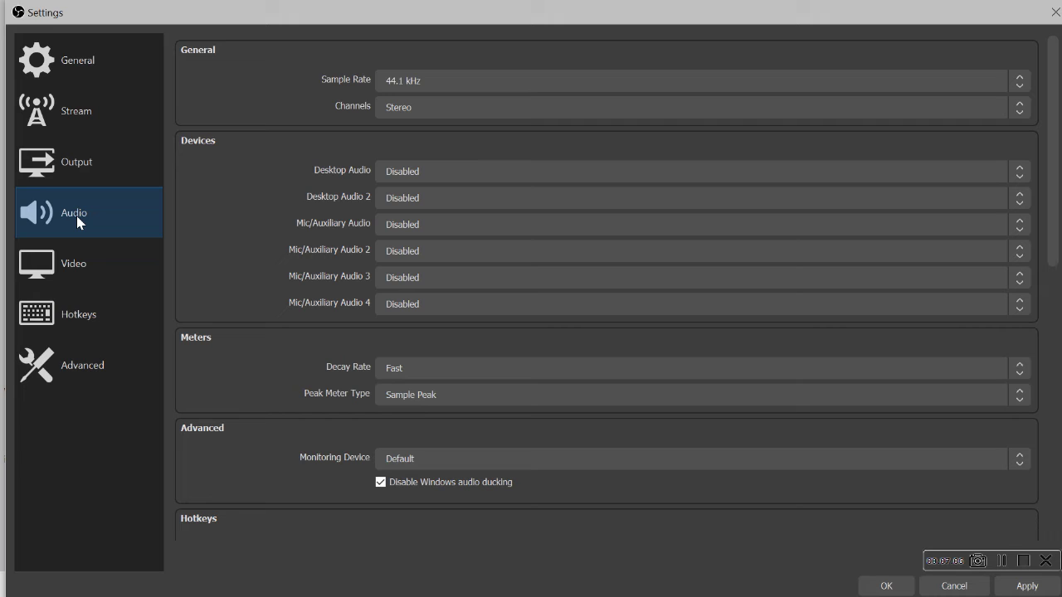
{"action": "left_click", "coordinate": [82, 264]}
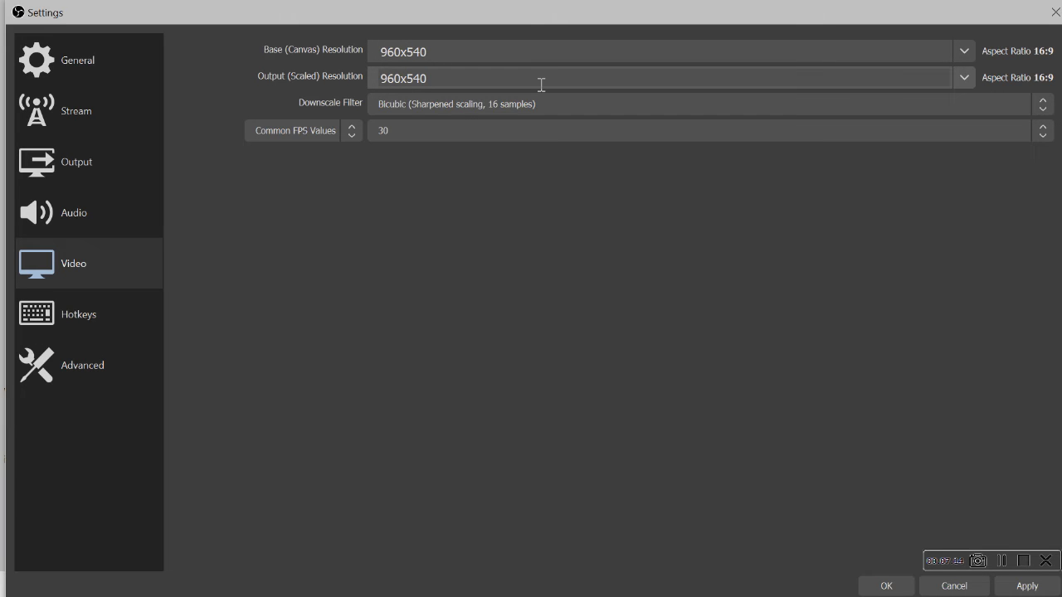
Examine the hotkeys assigned to starting, stopping and pausing a recording
{"action": "left_click", "coordinate": [106, 316]}
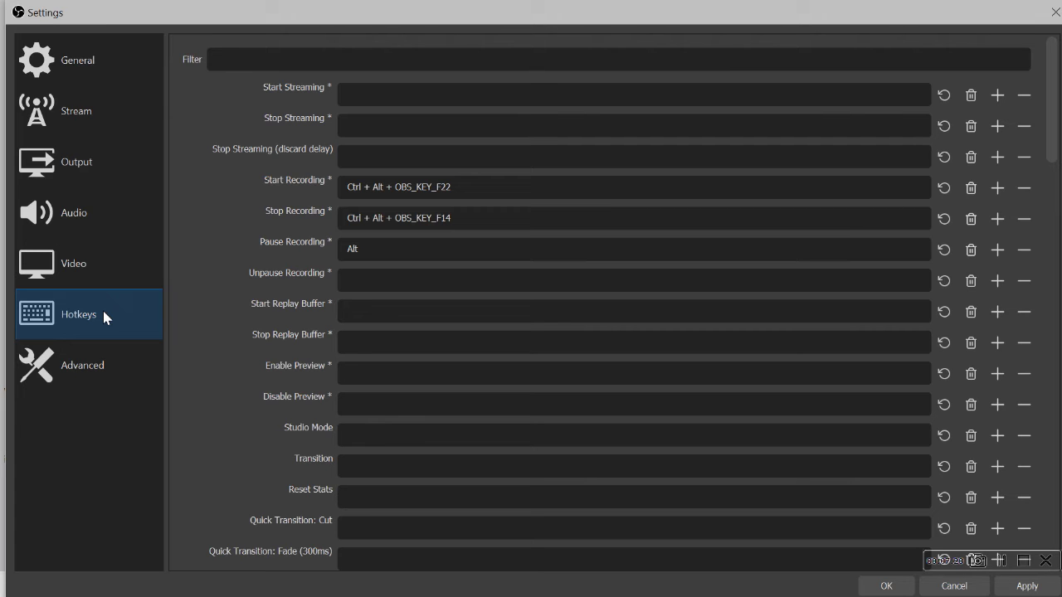
{"action": "left_click_drag", "start_coordinate": [938, 74], "coordinate": [917, 13]}
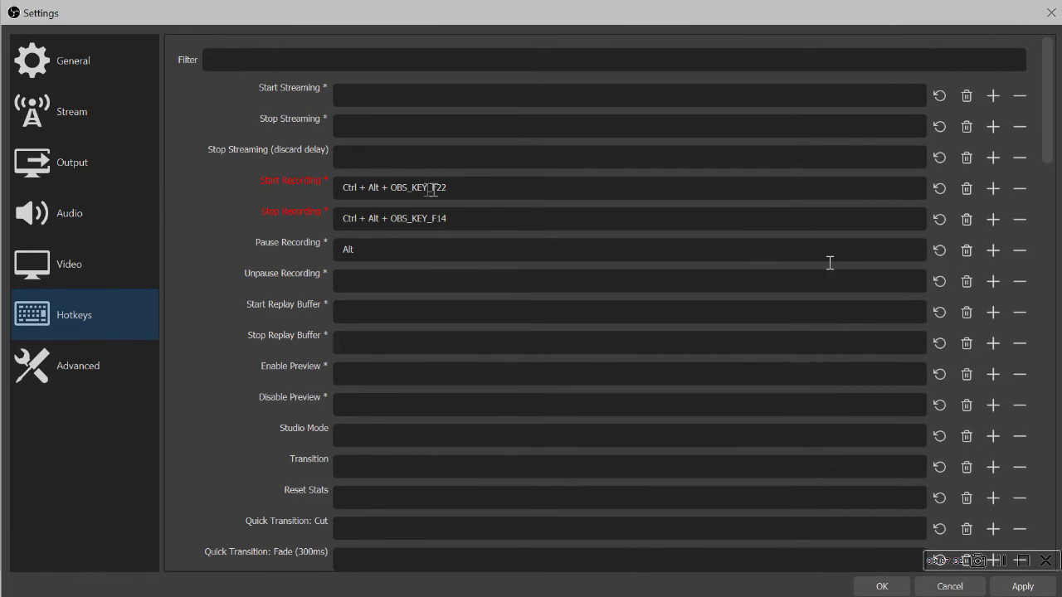
{"action": "left_click", "coordinate": [475, 194]}
{"action": "left_click", "coordinate": [474, 218]}
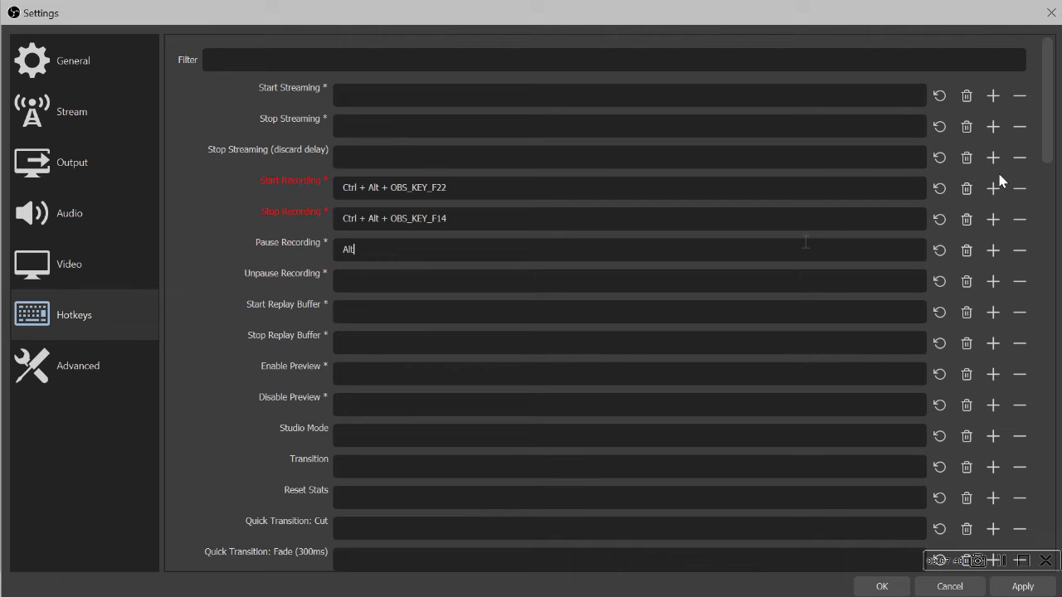
Examine the hotkey fields for switching to the first scene, comparing them with the scene list in the main window
{"action": "scroll", "coordinate": [529, 82], "scroll_direction": "down", "scroll_amount": 5}
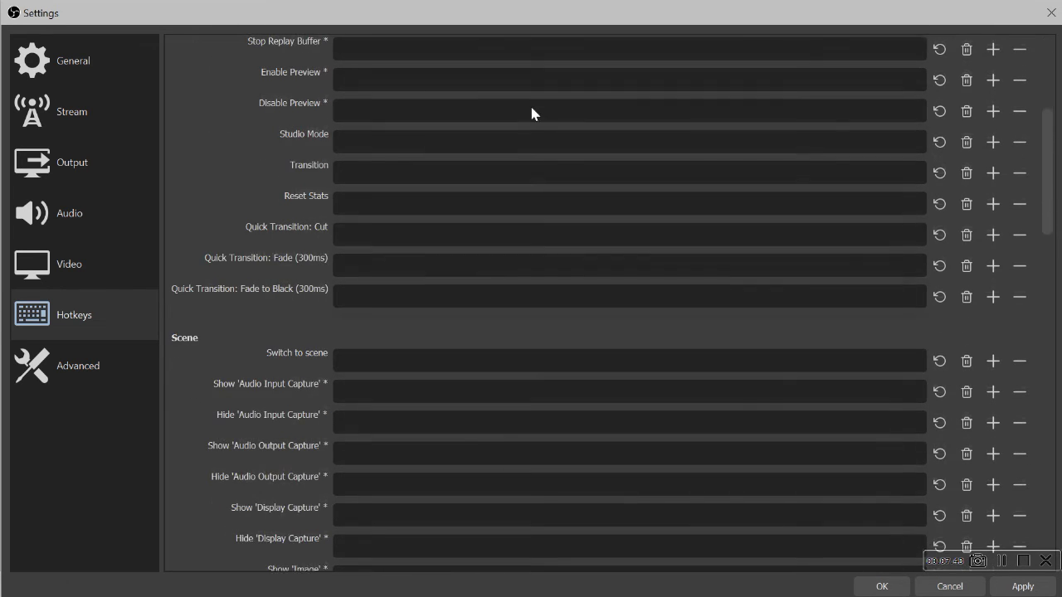
{"action": "scroll", "coordinate": [532, 133], "scroll_direction": "down", "scroll_amount": 2}
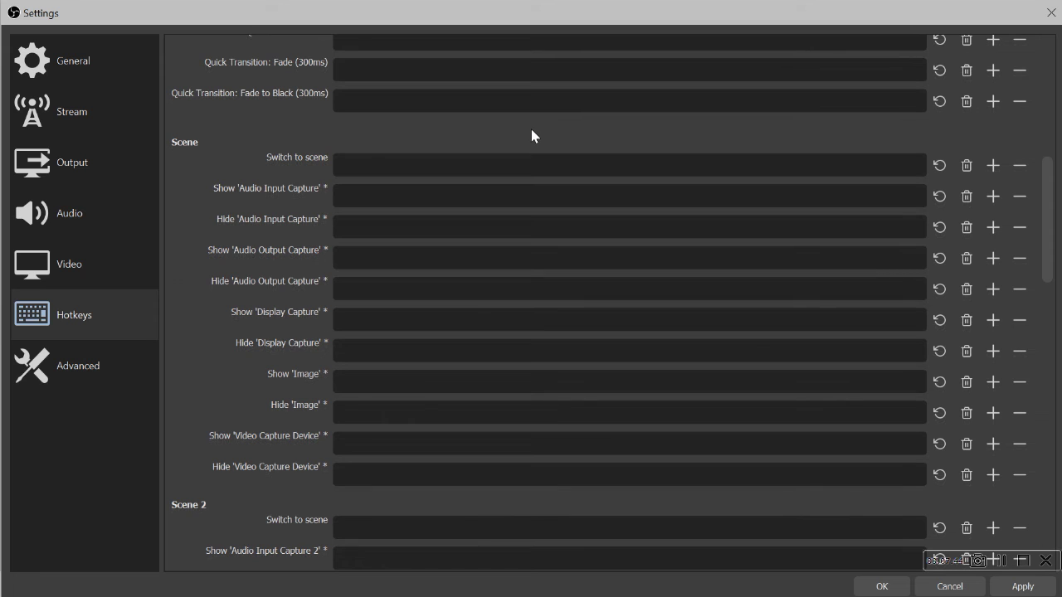
{"action": "left_click", "coordinate": [363, 163]}
{"action": "left_click_drag", "start_coordinate": [359, 1], "coordinate": [536, 2]}
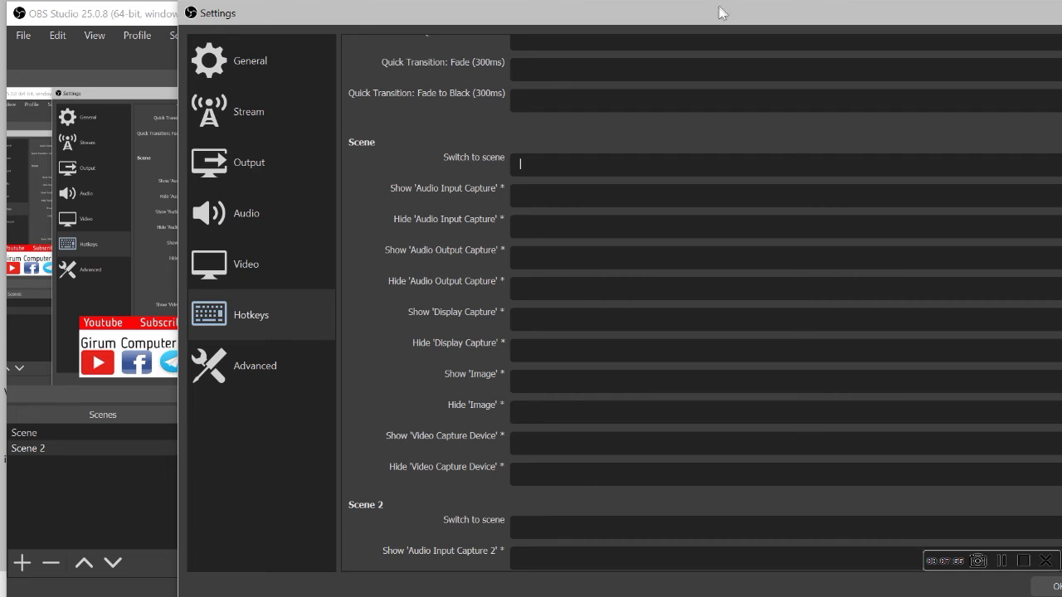
{"action": "left_click_drag", "start_coordinate": [720, 12], "coordinate": [953, 18]}
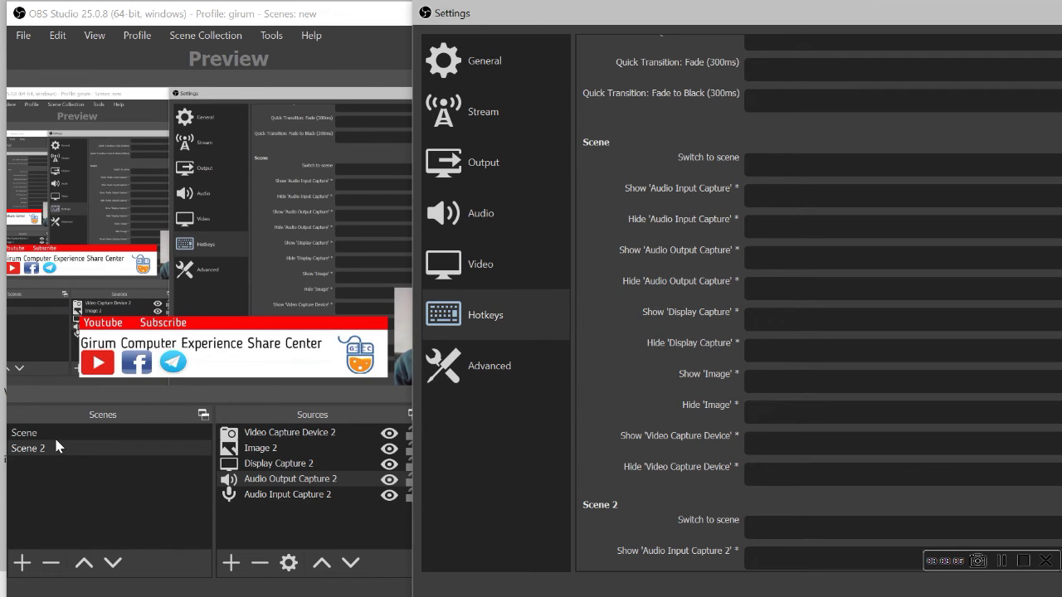
{"action": "left_click_drag", "start_coordinate": [672, 20], "coordinate": [246, 14]}
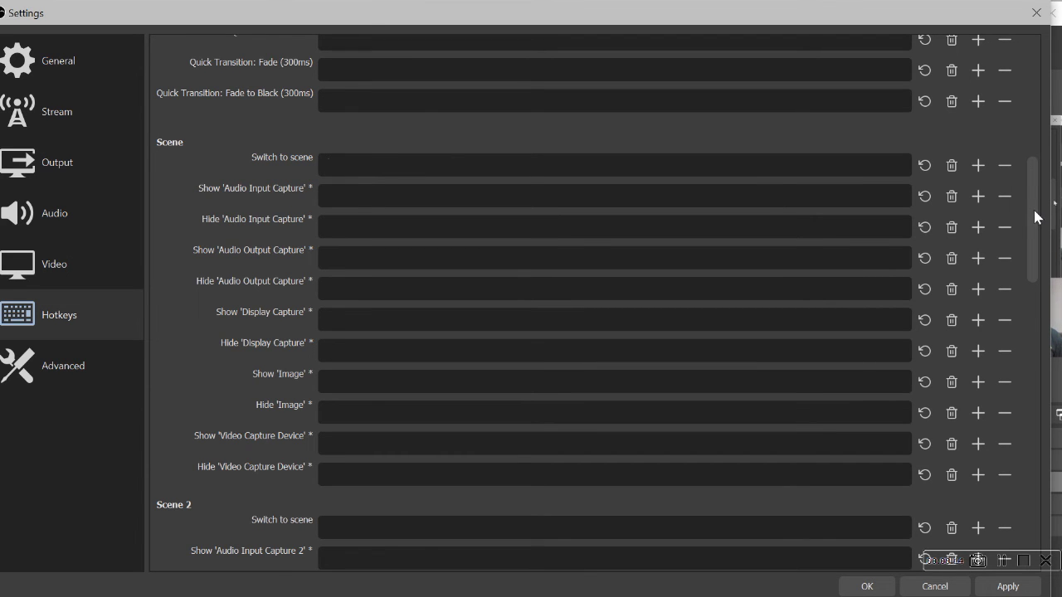
Examine the hotkey fields for Scene 2 and for muting and push-to-talk on the audio and video capture sources
{"action": "left_click_drag", "start_coordinate": [1034, 221], "coordinate": [1022, 310]}
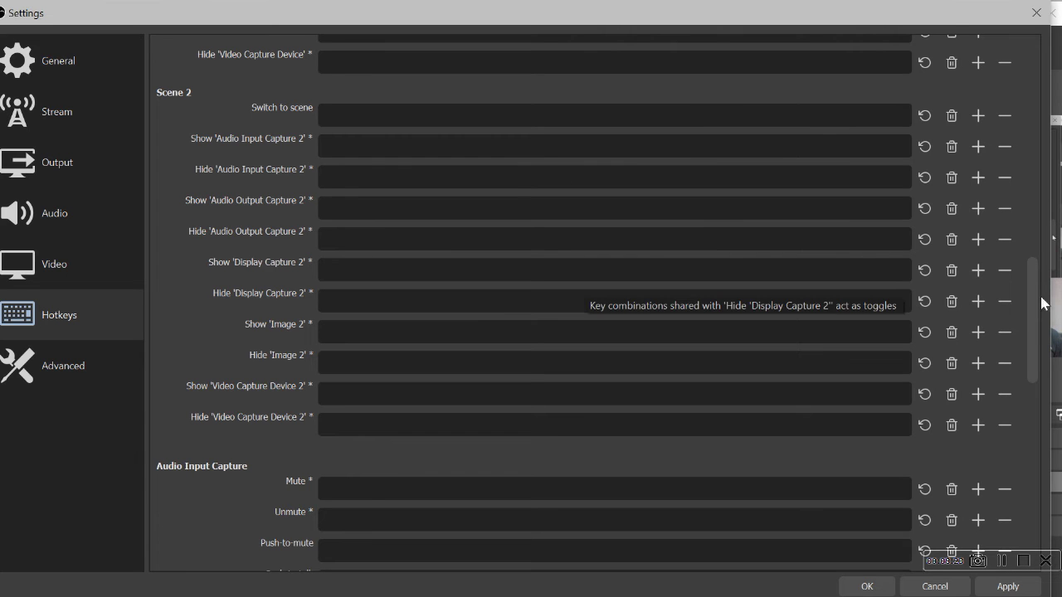
{"action": "scroll", "coordinate": [531, 203], "scroll_direction": "down", "scroll_amount": 7}
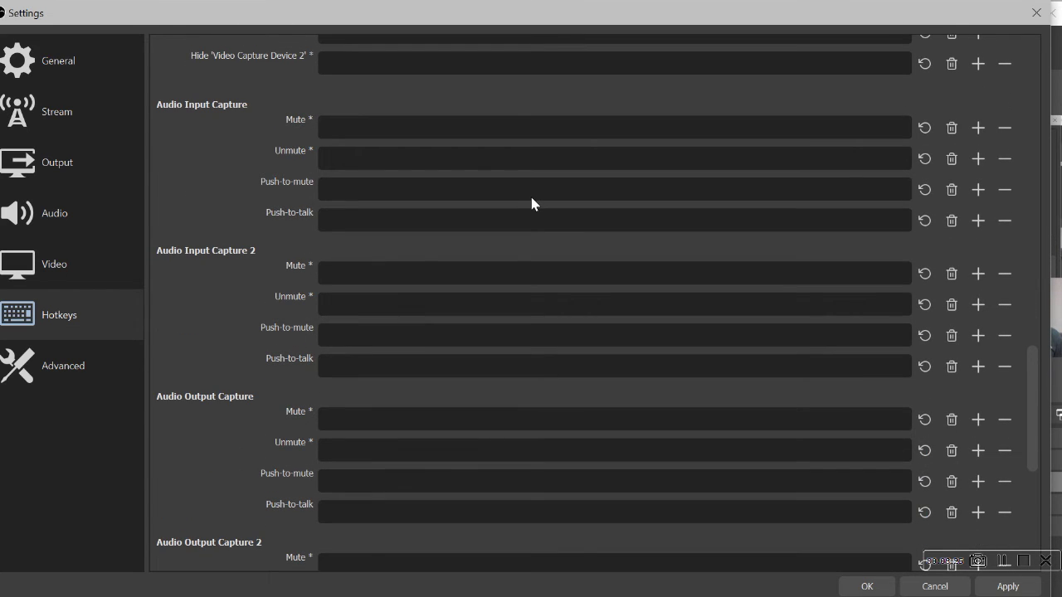
{"action": "left_click", "coordinate": [372, 128]}
{"action": "left_click_drag", "start_coordinate": [1036, 375], "coordinate": [1052, 472]}
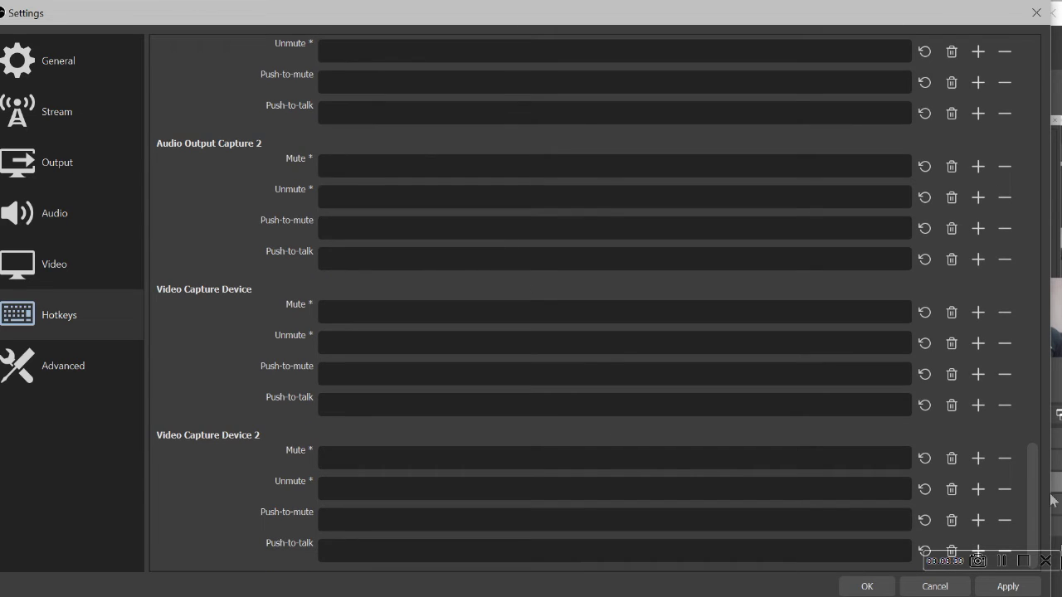
{"action": "scroll", "coordinate": [531, 275], "scroll_direction": "up", "scroll_amount": 3}
Review the Advanced settings, including the renderer choices, recording filename format, stream delay, reconnect and network options
{"action": "left_click", "coordinate": [73, 380]}
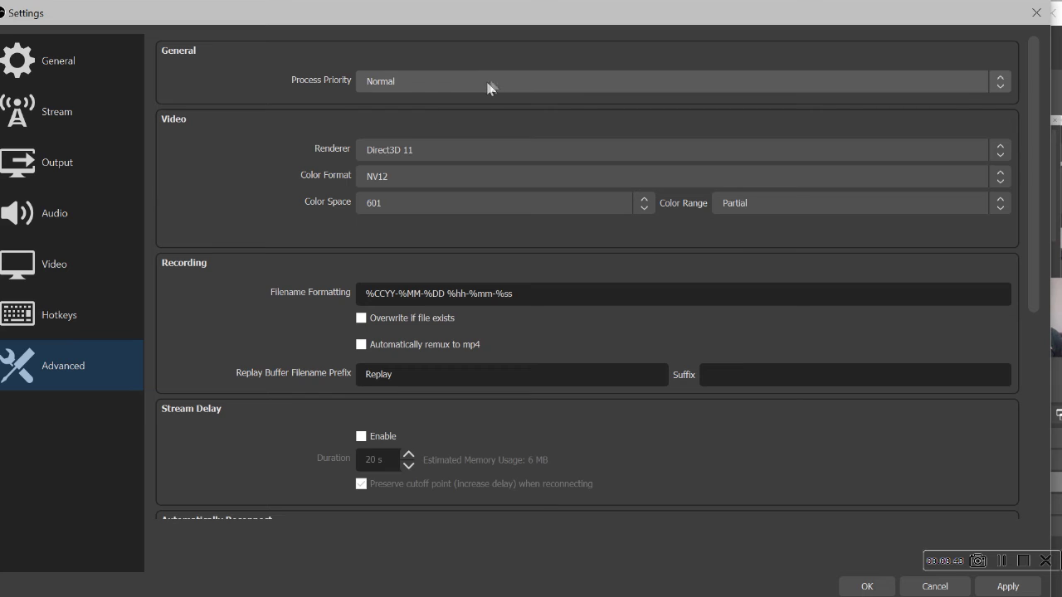
{"action": "left_click", "coordinate": [463, 153]}
{"action": "left_click", "coordinate": [463, 153]}
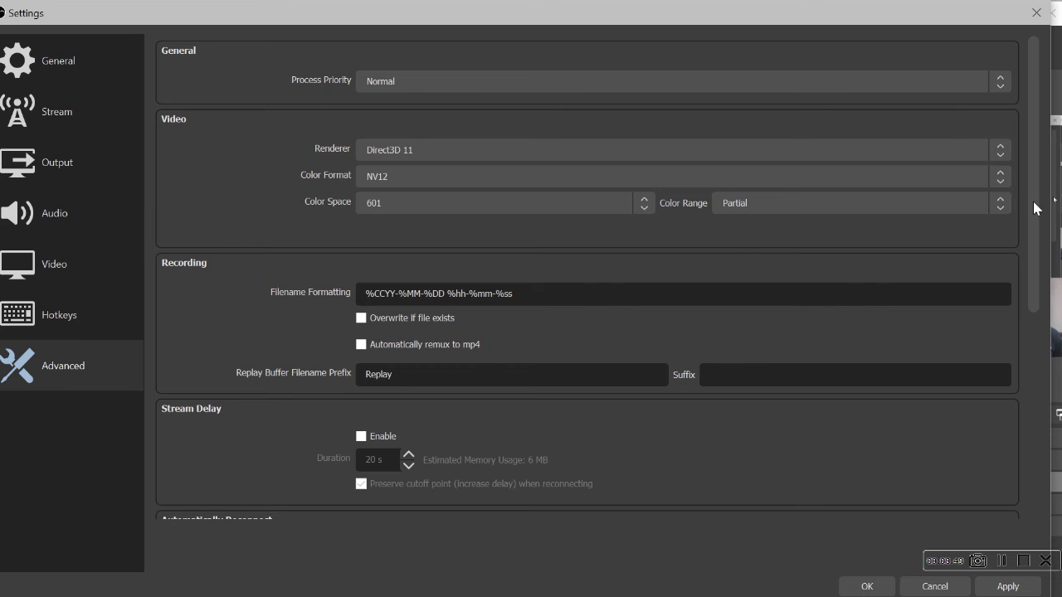
{"action": "scroll", "coordinate": [531, 149], "scroll_direction": "down", "scroll_amount": 3}
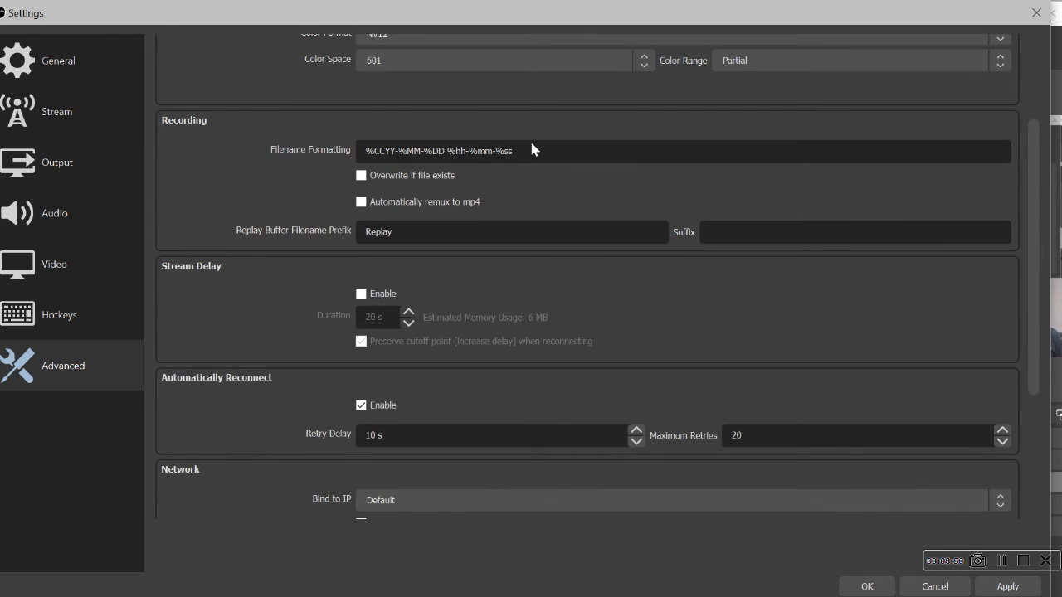
{"action": "scroll", "coordinate": [531, 166], "scroll_direction": "down", "scroll_amount": 5}
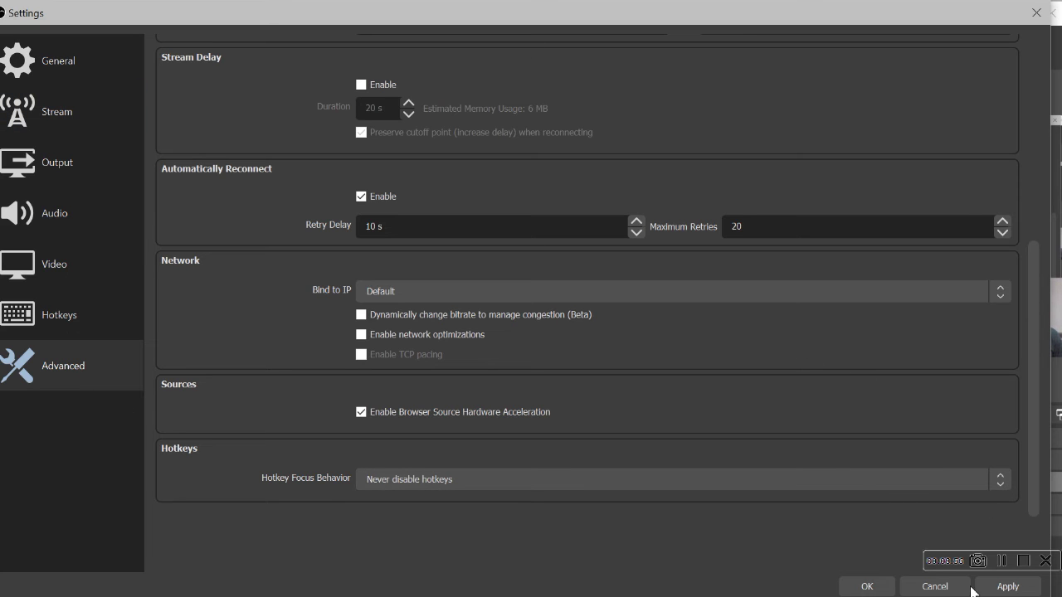
Close the settings without applying changes and turn off Studio Mode
{"action": "left_click", "coordinate": [933, 585]}
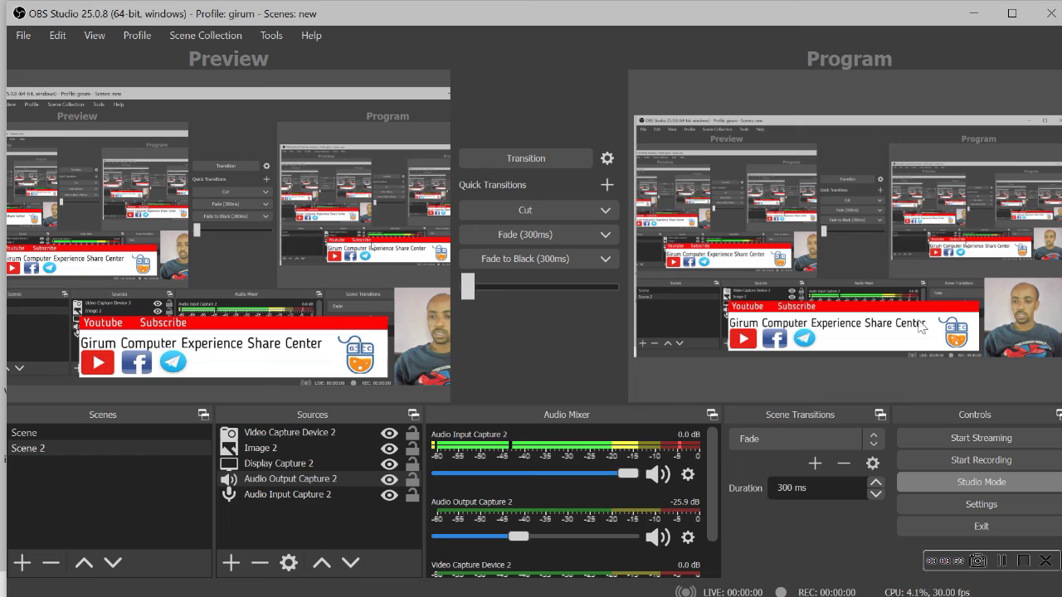
{"action": "left_click", "coordinate": [1000, 483]}
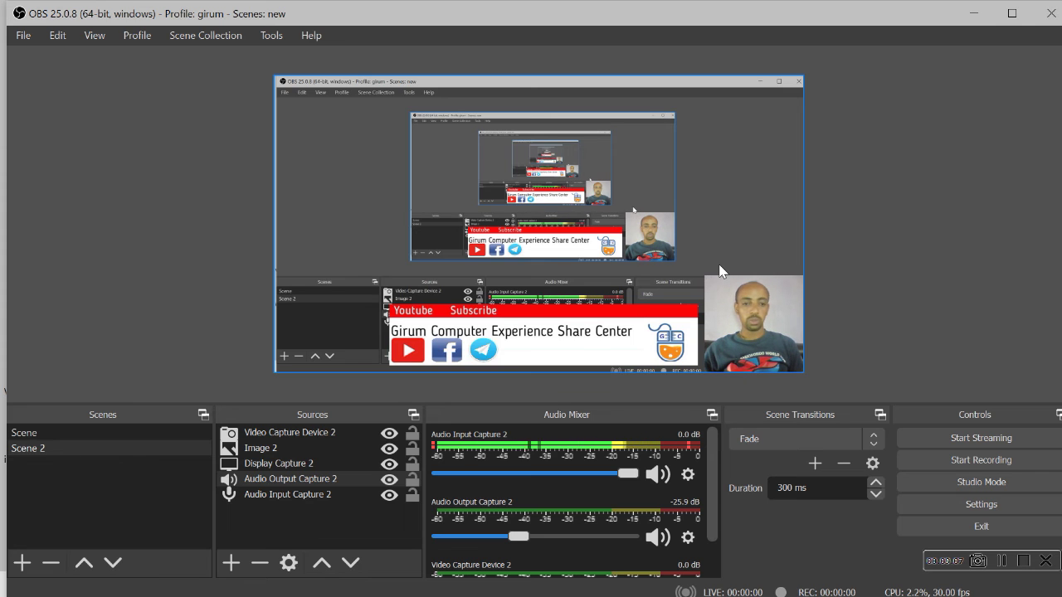
Open the properties of the Video Capture Device 2 source in Scene 2
{"action": "left_click", "coordinate": [314, 434]}
{"action": "right_click", "coordinate": [314, 435]}
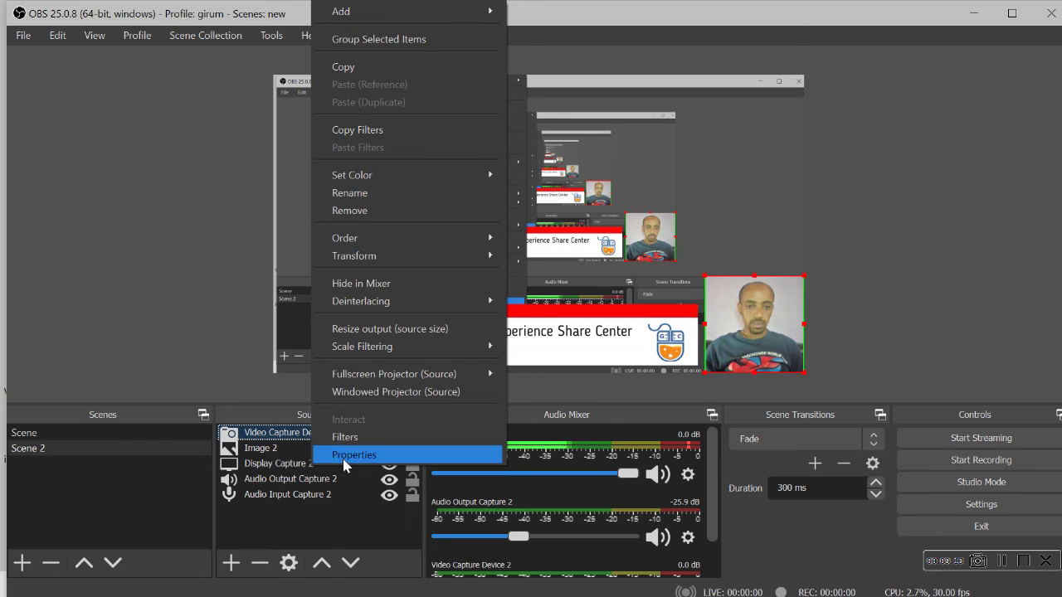
{"action": "left_click", "coordinate": [342, 455]}
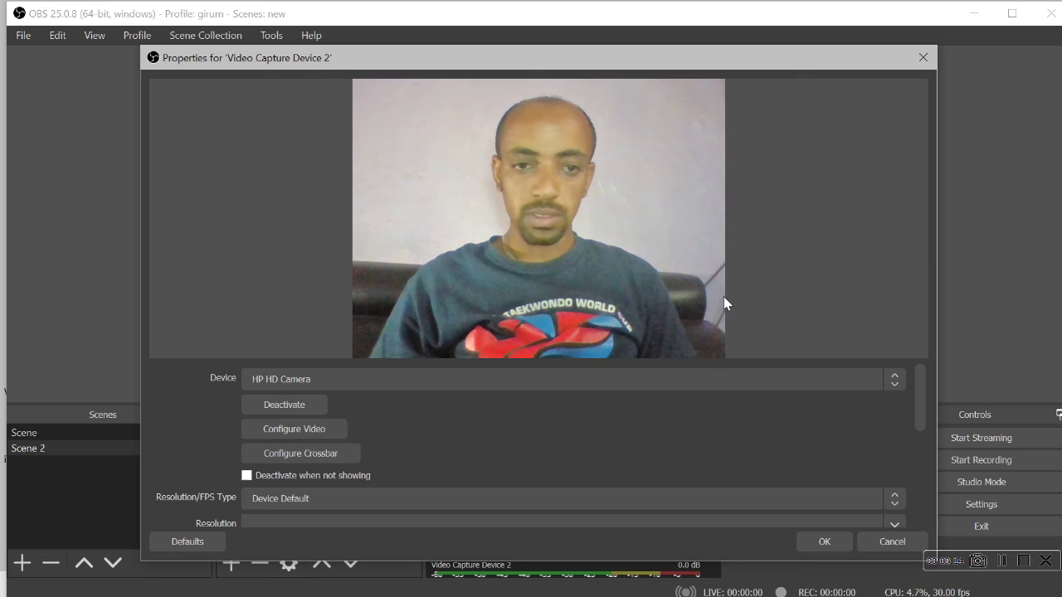
{"action": "mouse_move", "coordinate": [917, 395]}
{"action": "left_mouse_down"}
{"action": "mouse_move", "coordinate": [947, 526]}
{"action": "mouse_move", "coordinate": [921, 460]}
{"action": "mouse_move", "coordinate": [937, 391]}
{"action": "left_mouse_up"}
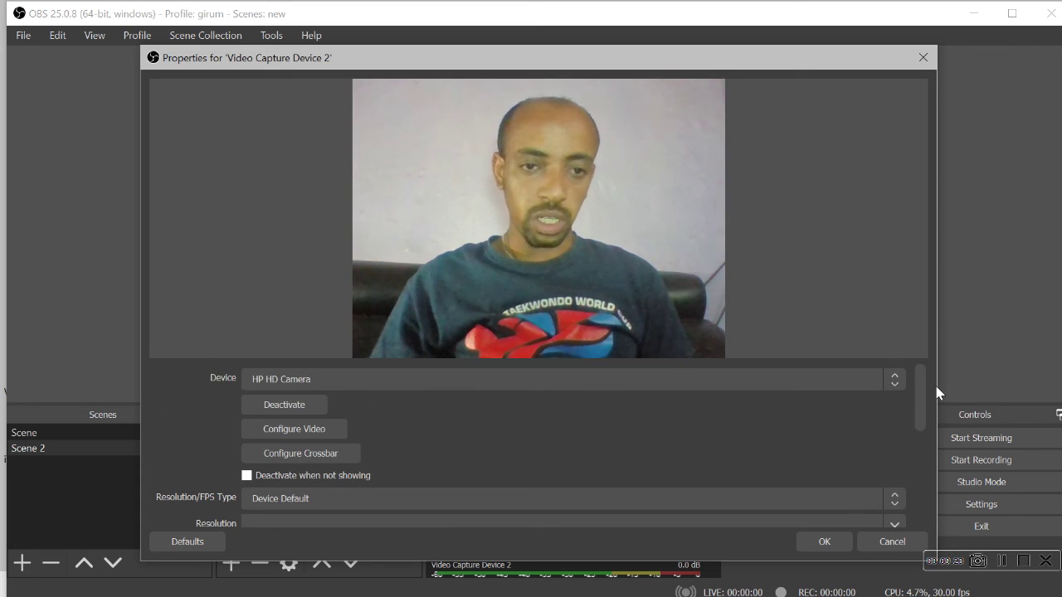
Examine the webcam's video configuration, covering both the image adjustments and the camera controls, and close it without changes
{"action": "left_click", "coordinate": [299, 435]}
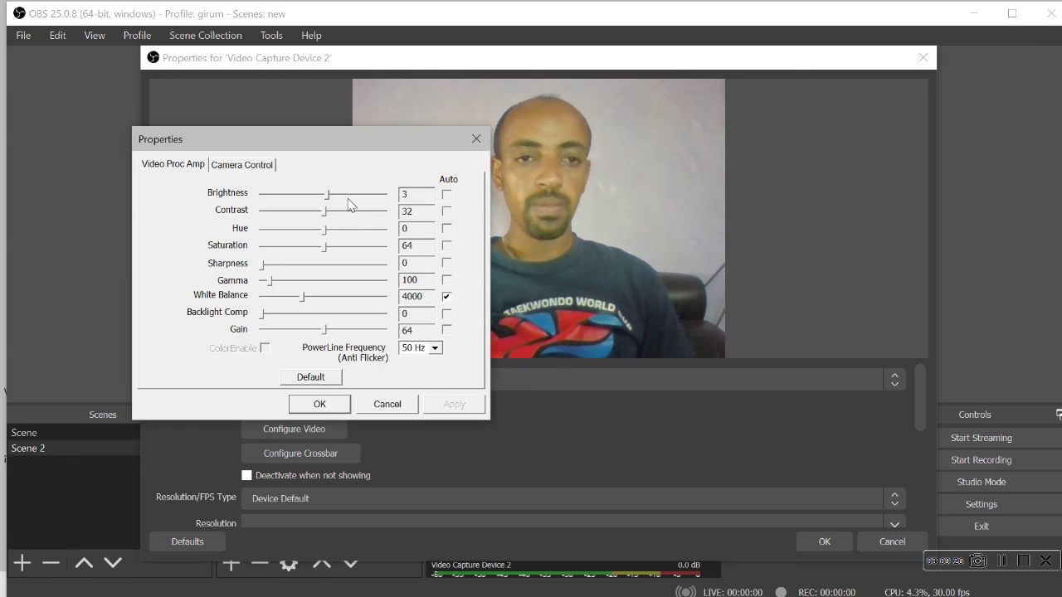
{"action": "left_click_drag", "start_coordinate": [357, 141], "coordinate": [258, 139]}
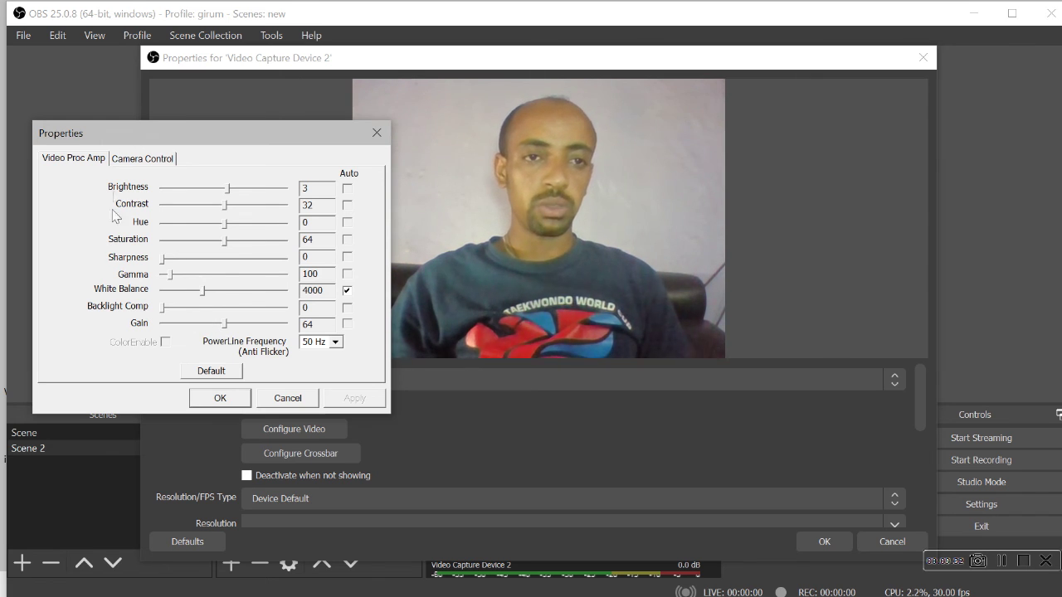
{"action": "left_click", "coordinate": [154, 158]}
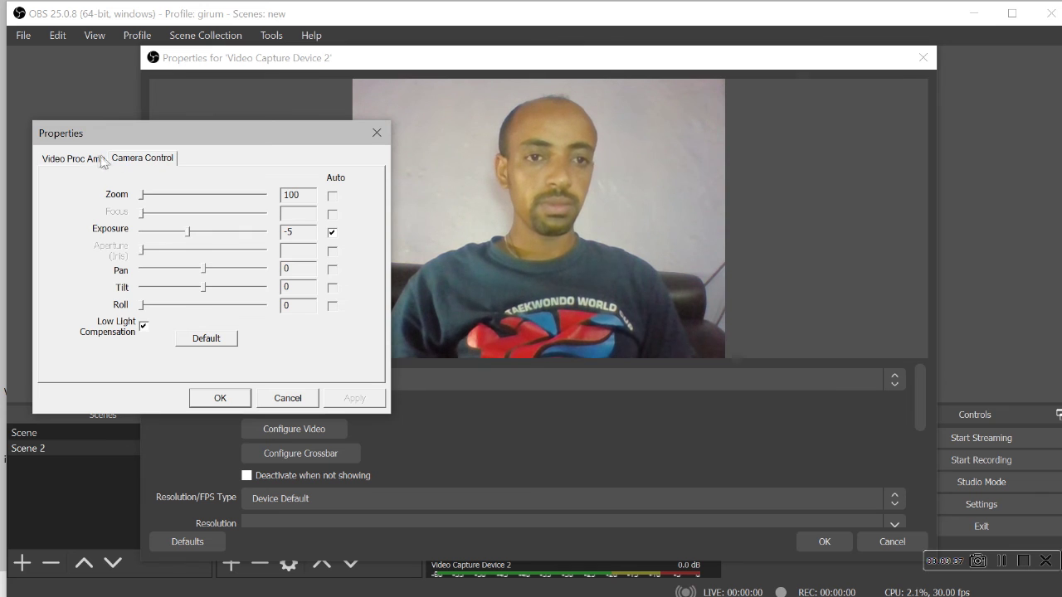
{"action": "left_click", "coordinate": [74, 158]}
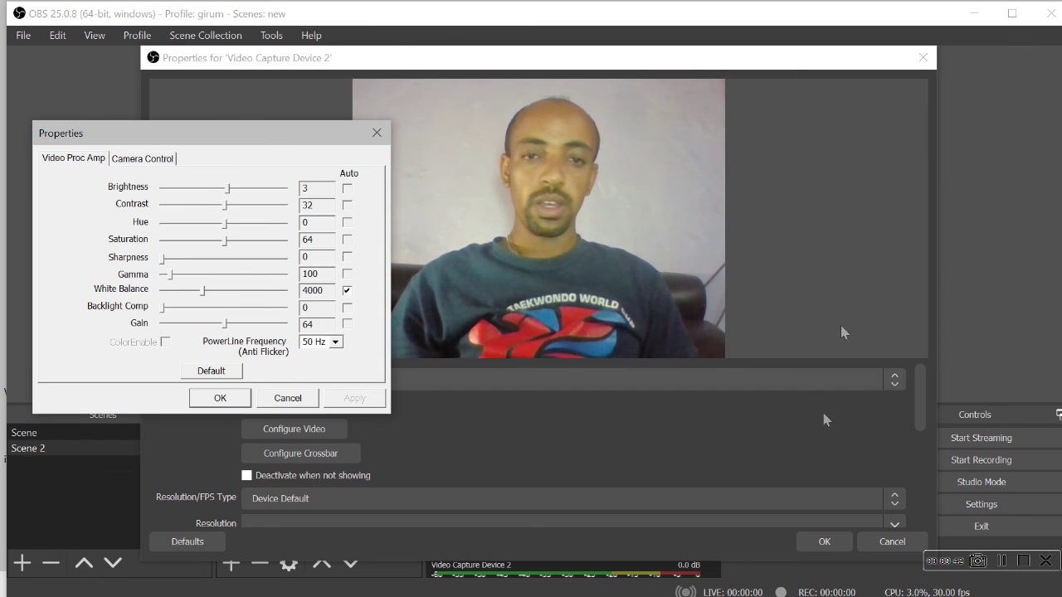
{"action": "left_click", "coordinate": [376, 134]}
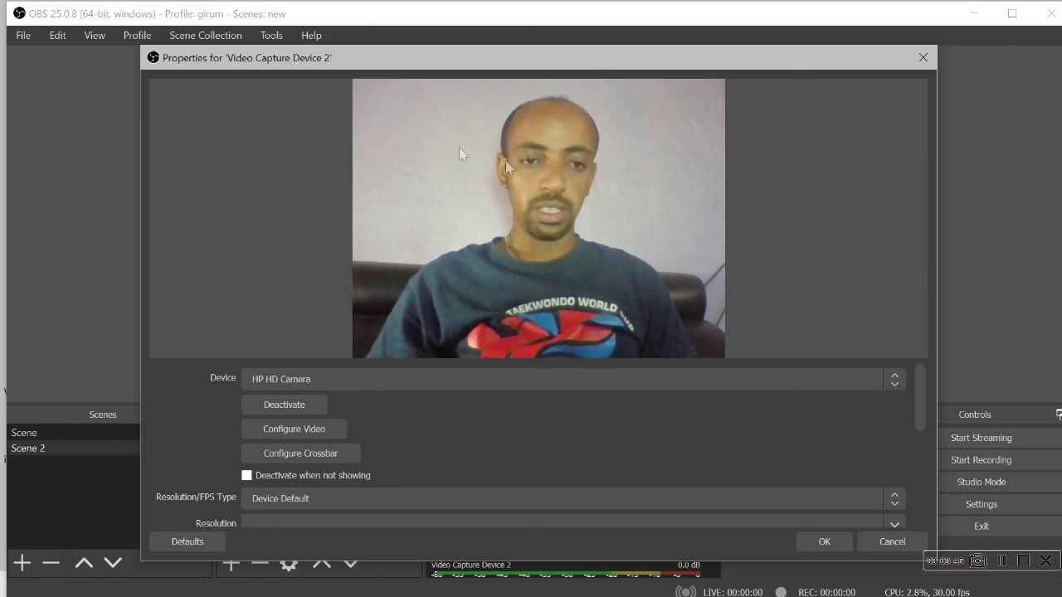
Review the color space choices among the remaining Video Capture Device 2 properties, keeping Default
{"action": "left_click_drag", "start_coordinate": [920, 396], "coordinate": [929, 479]}
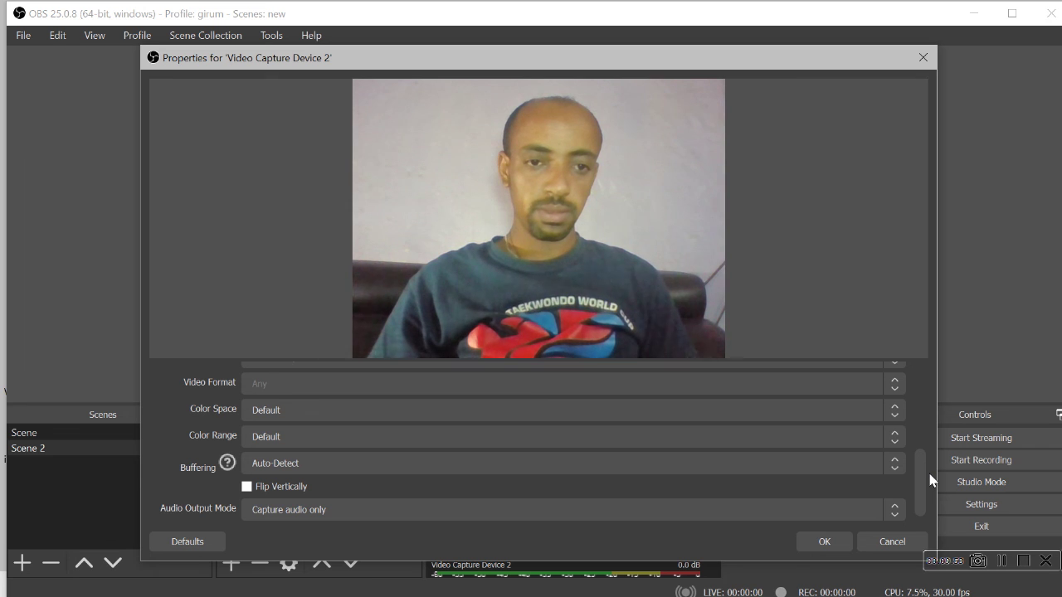
{"action": "left_click", "coordinate": [321, 412]}
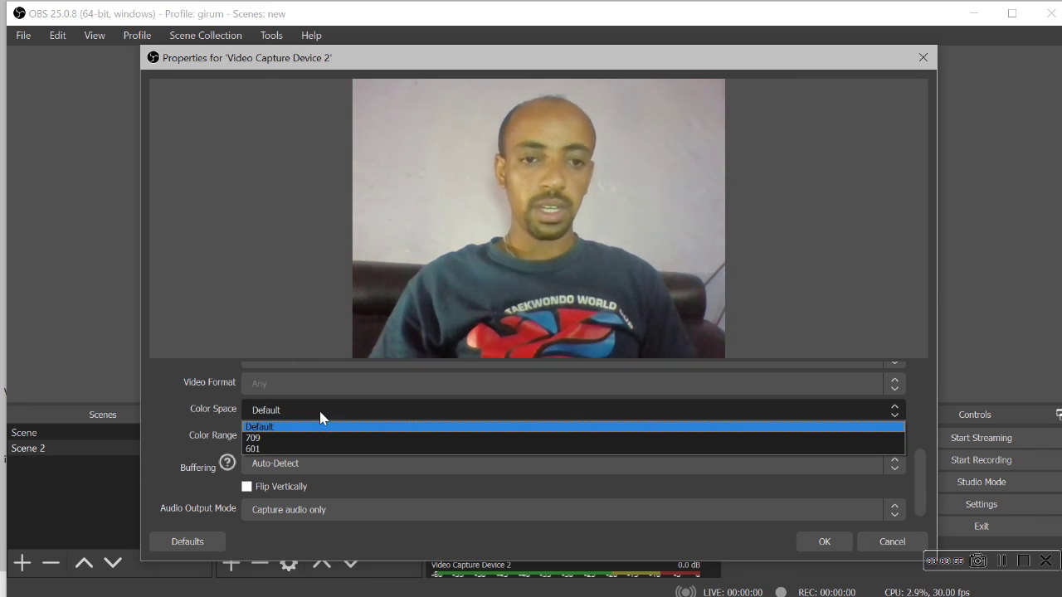
{"action": "left_click", "coordinate": [320, 412]}
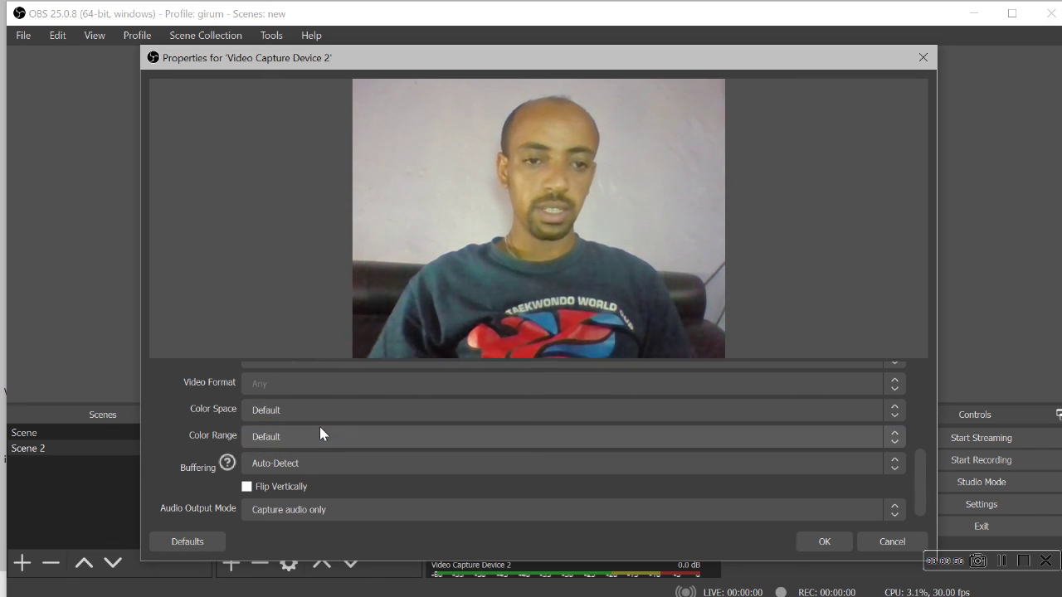
Review the remaining Video Capture Device 2 properties, including color range, buffering and audio output mode, and close them without changes
{"action": "left_click", "coordinate": [320, 429]}
{"action": "left_click", "coordinate": [320, 425]}
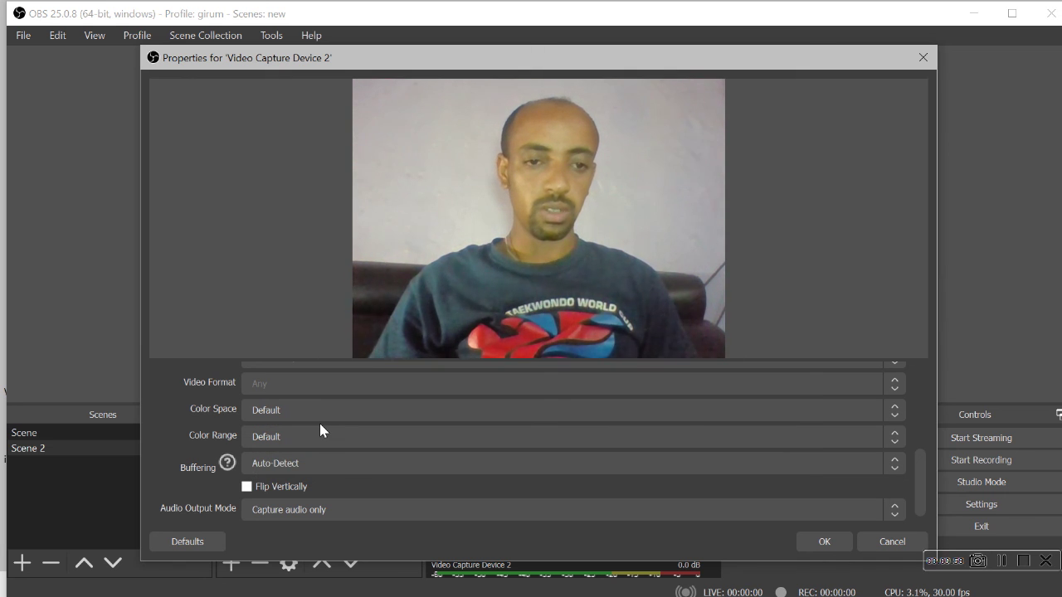
{"action": "left_click_drag", "start_coordinate": [920, 469], "coordinate": [927, 509]}
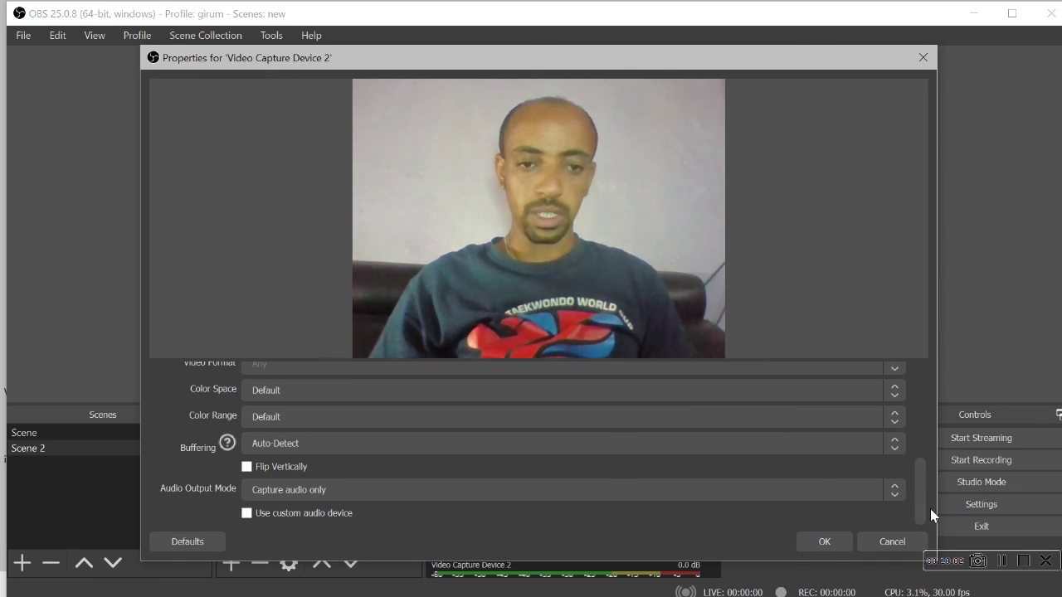
{"action": "left_click_drag", "start_coordinate": [930, 515], "coordinate": [944, 348]}
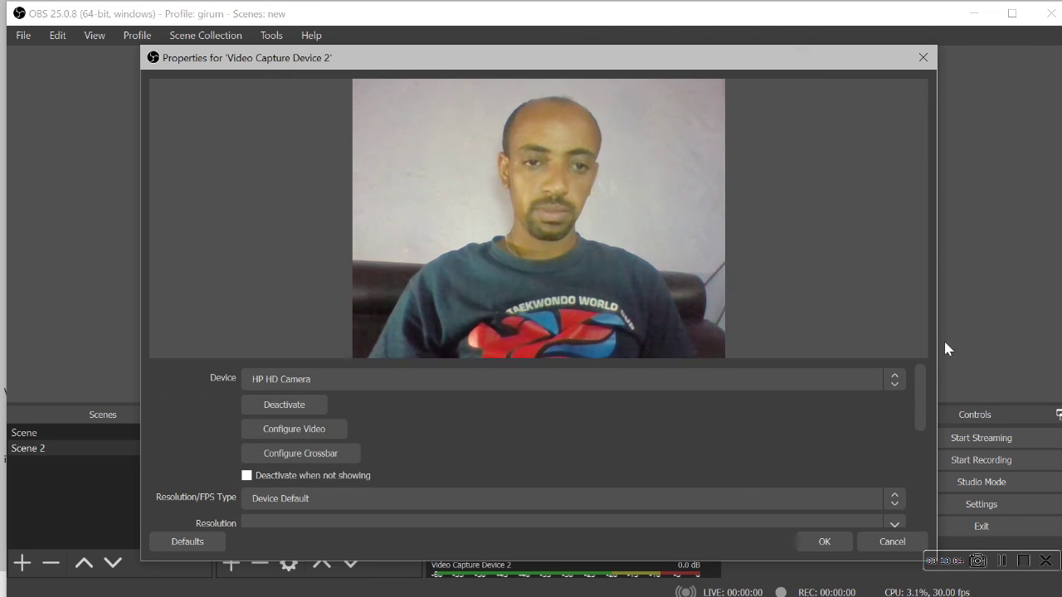
{"action": "left_click", "coordinate": [924, 58]}
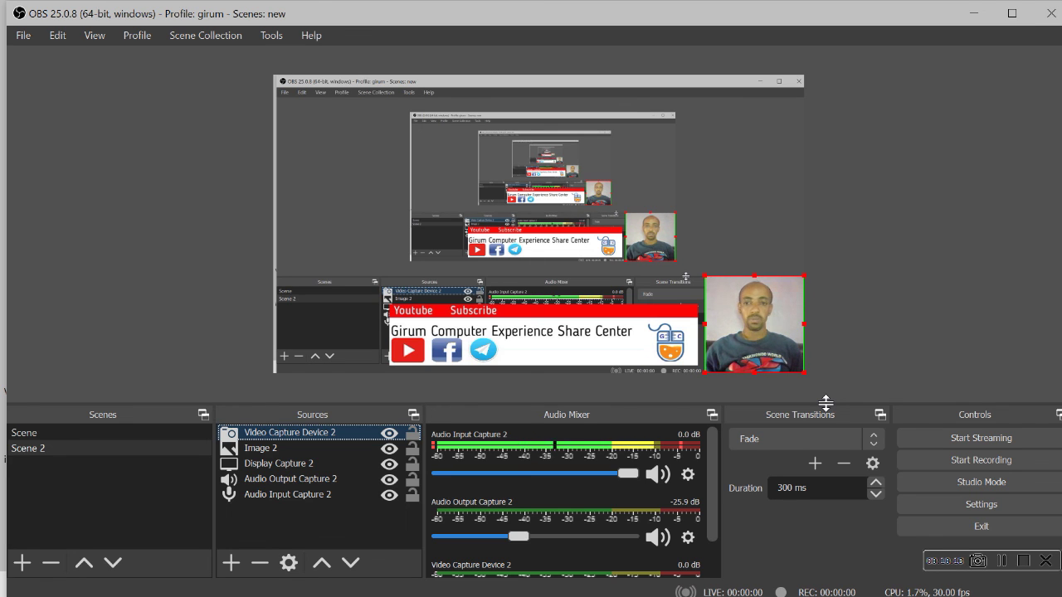
{"action": "left_click", "coordinate": [275, 36]}
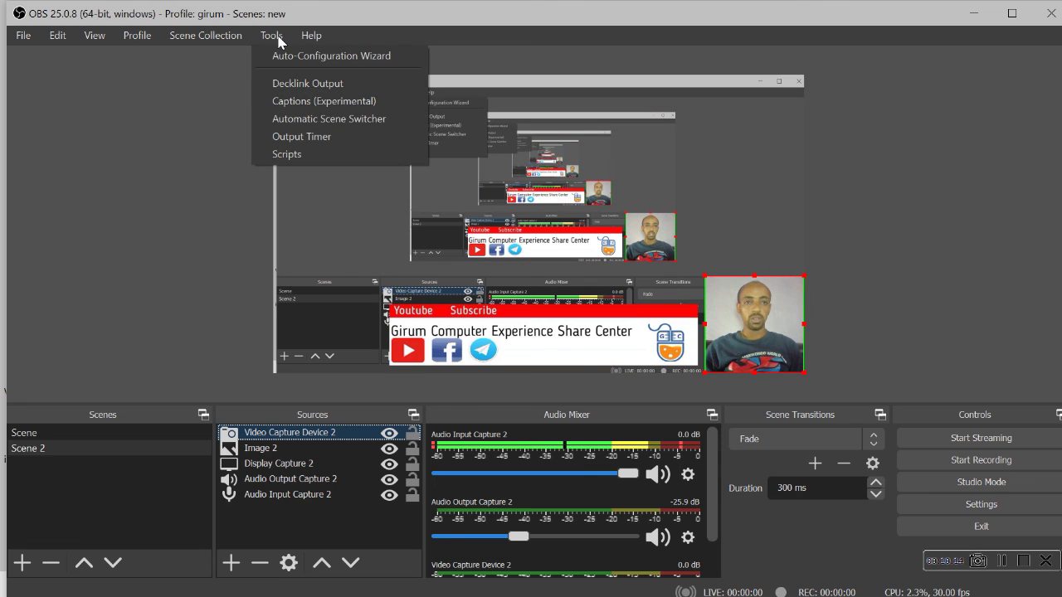
{"action": "mouse_move", "coordinate": [311, 35]}
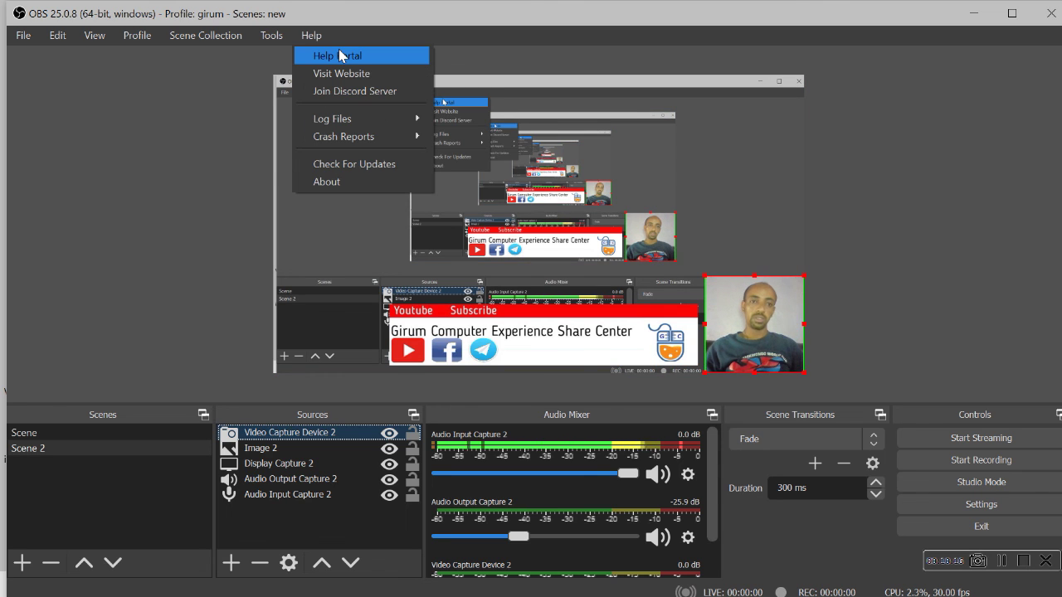
{"action": "mouse_move", "coordinate": [207, 37]}
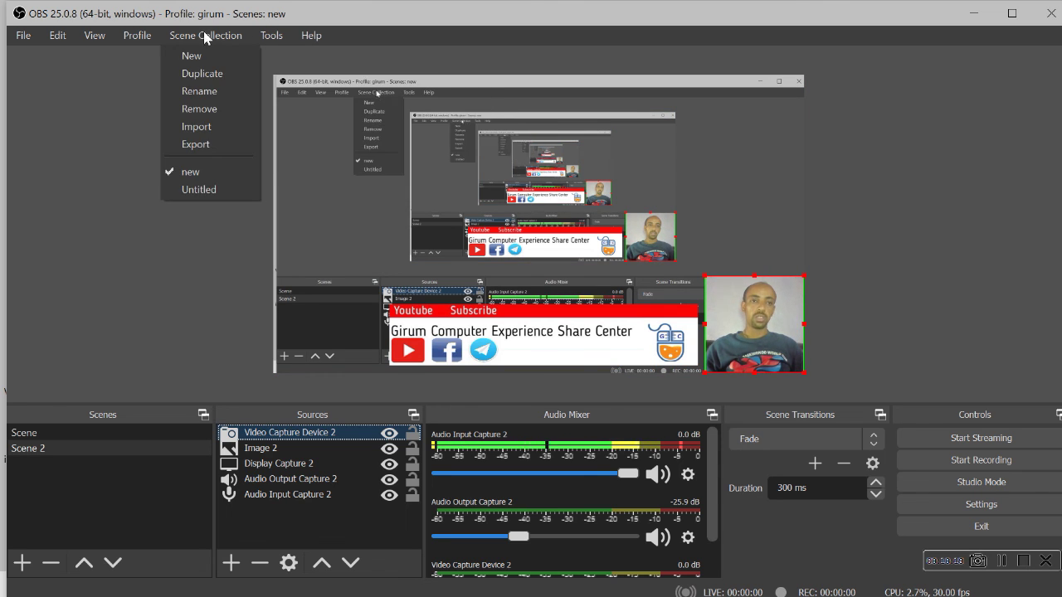
{"action": "mouse_move", "coordinate": [136, 38]}
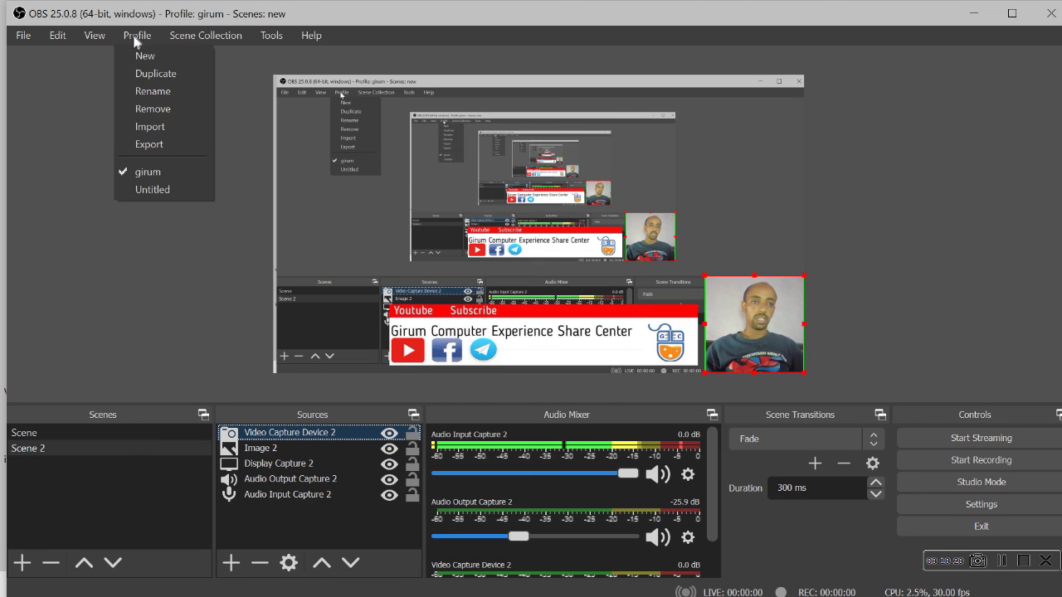
{"action": "mouse_move", "coordinate": [84, 38]}
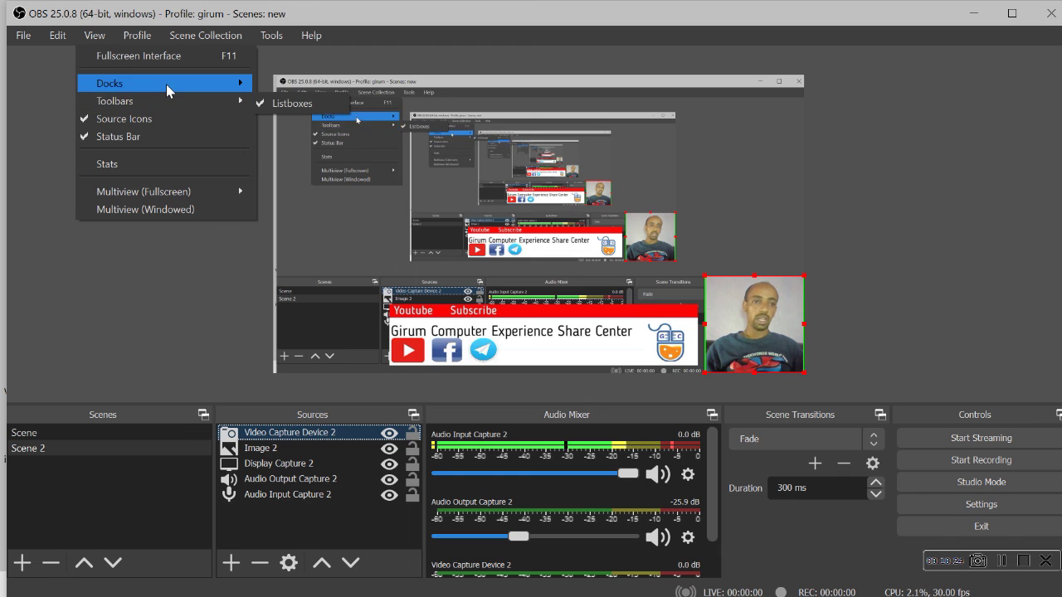
{"action": "mouse_move", "coordinate": [166, 85]}
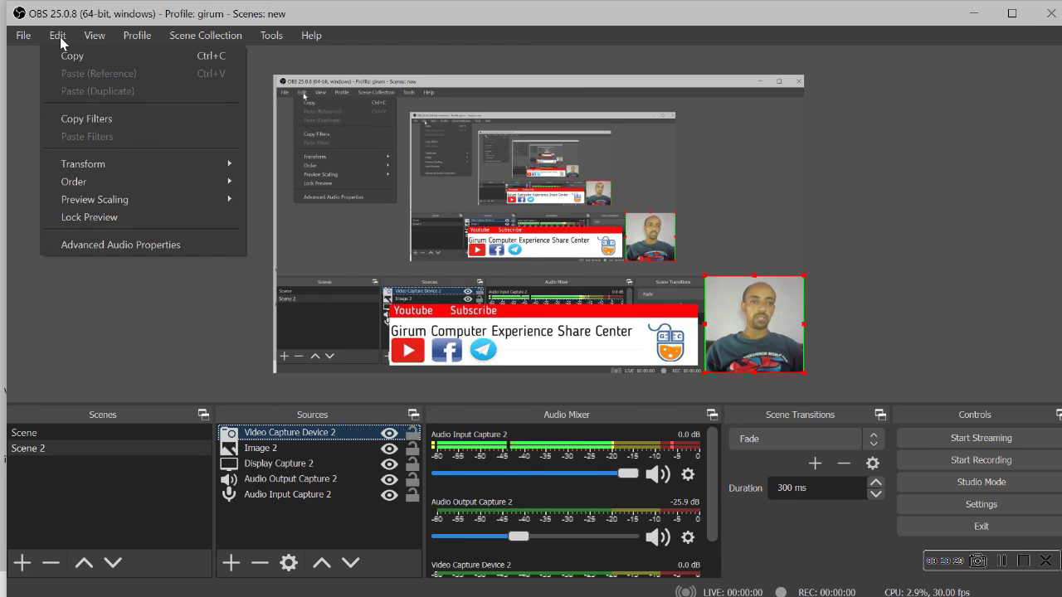
{"action": "left_click", "coordinate": [83, 353]}
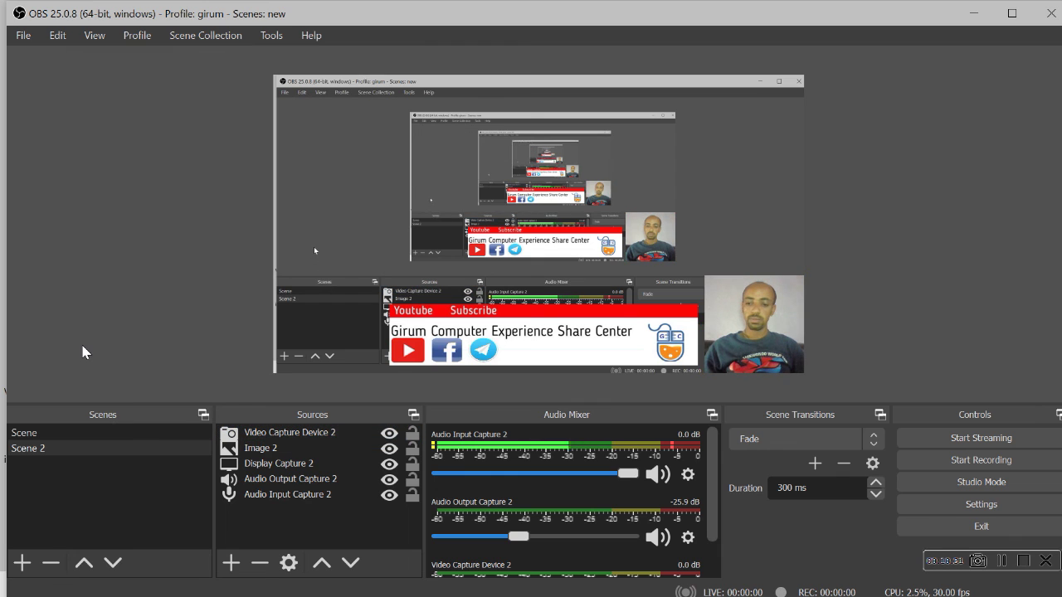